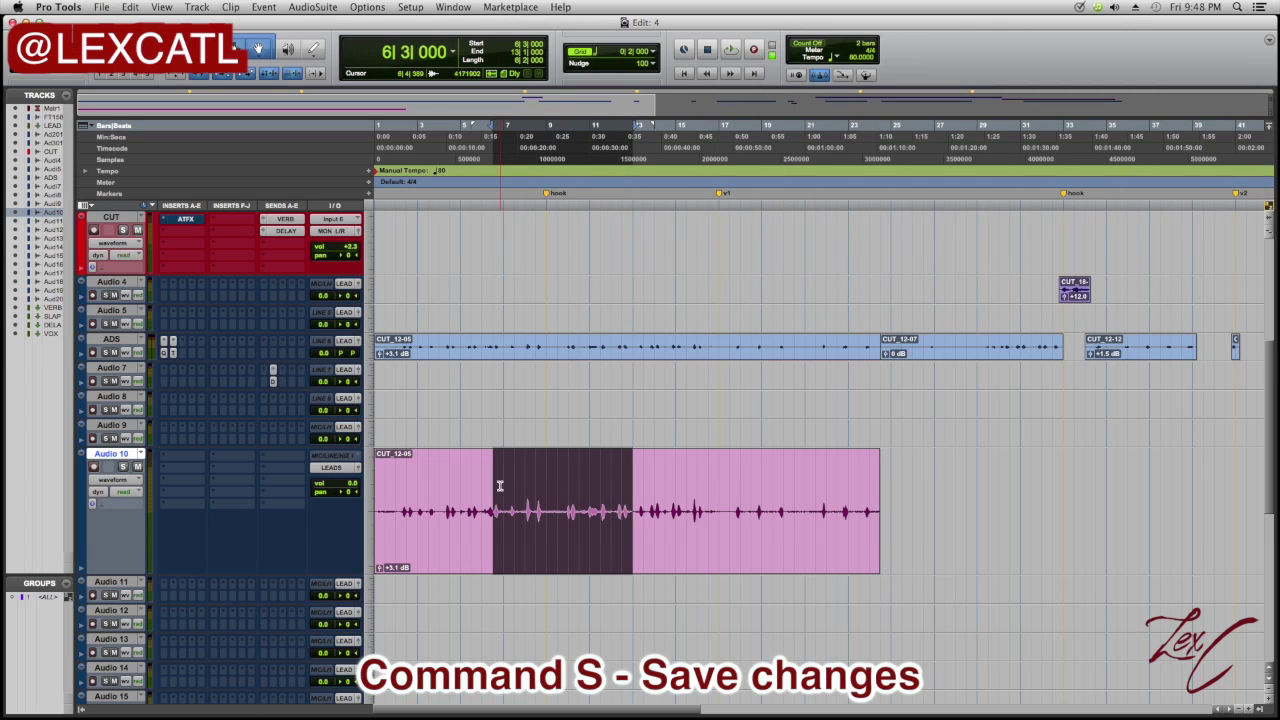
# Select the Audio 10 clip's range from 10|3 to 16|3 and save the session.
pyautogui.moveTo(497, 491); pyautogui.dragTo(766, 503)
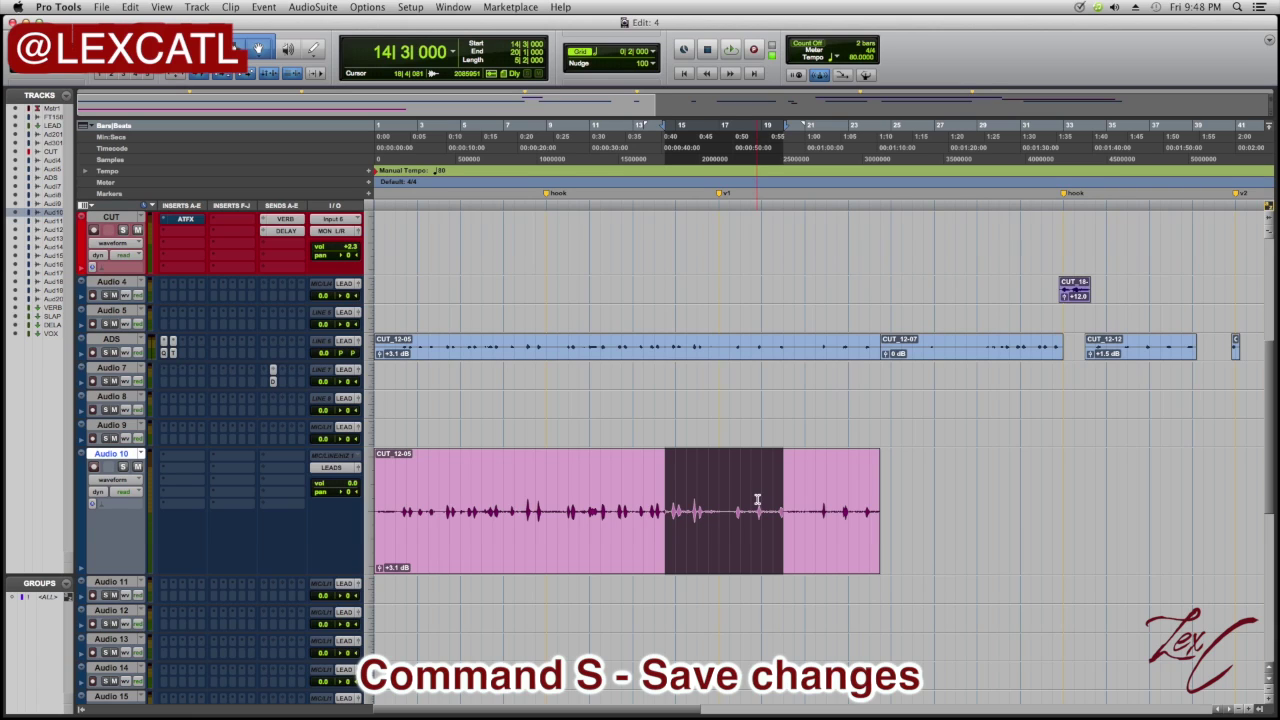
pyautogui.moveTo(484, 500); pyautogui.dragTo(607, 503)
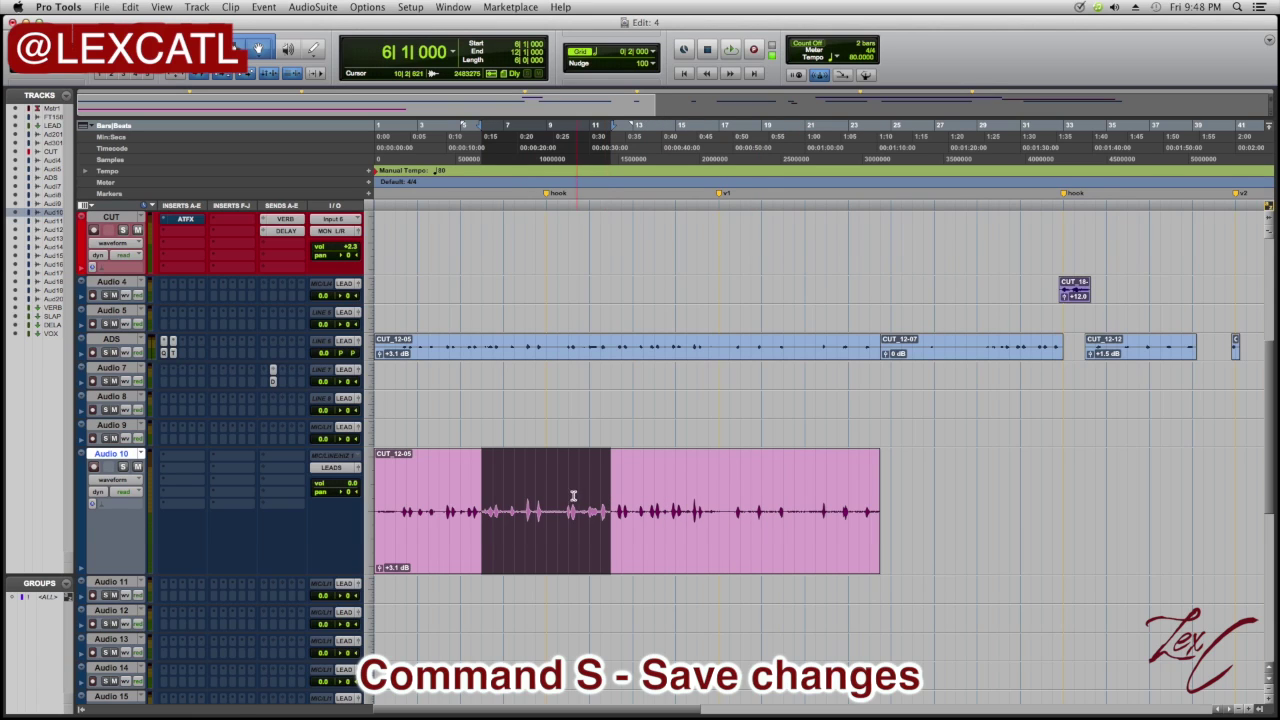
pyautogui.moveTo(450, 490); pyautogui.dragTo(706, 482)
pyautogui.press('super+s')
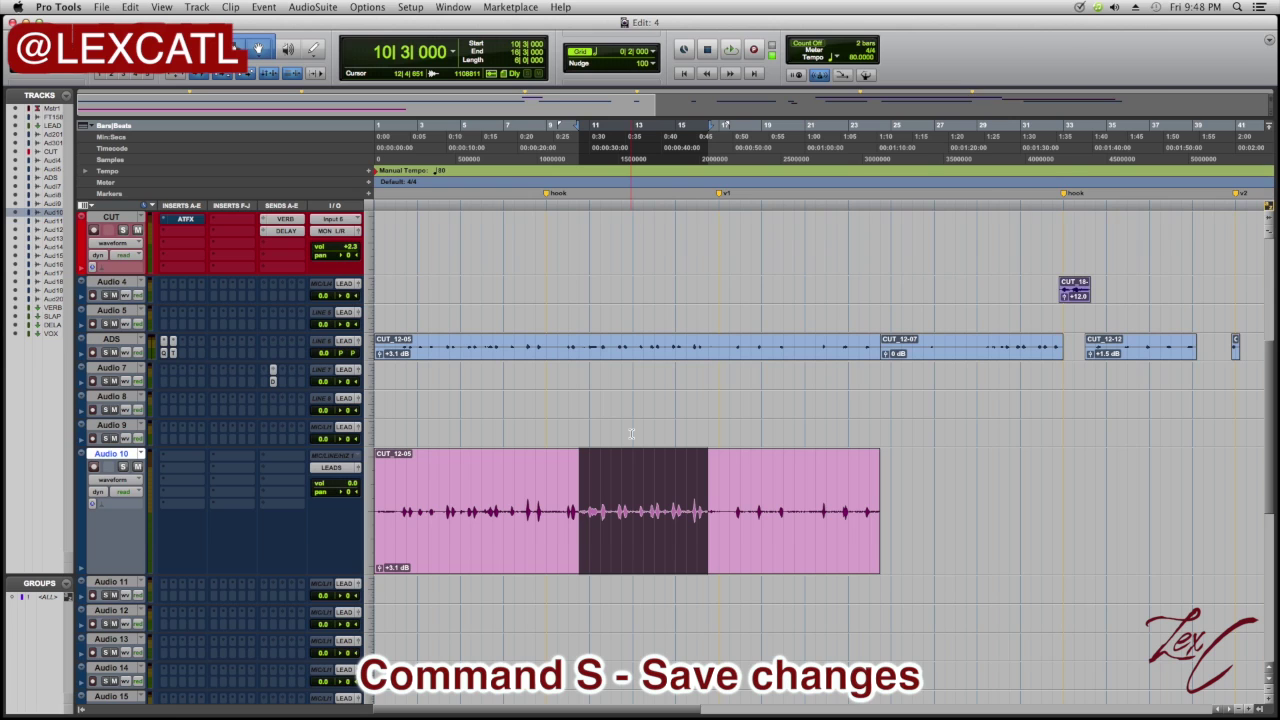
# Switch back and forth between the Mix and Edit windows, finishing in the Edit window.
pyautogui.press('super+equal')
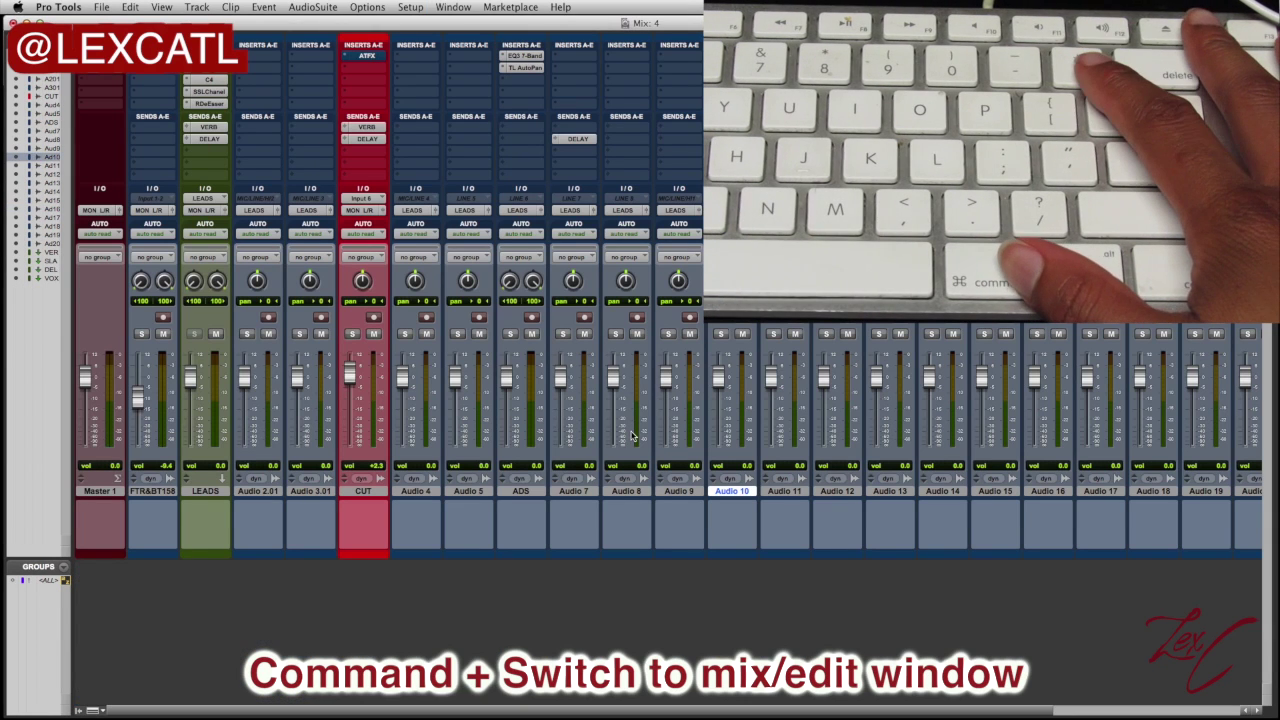
pyautogui.press('super+equal')
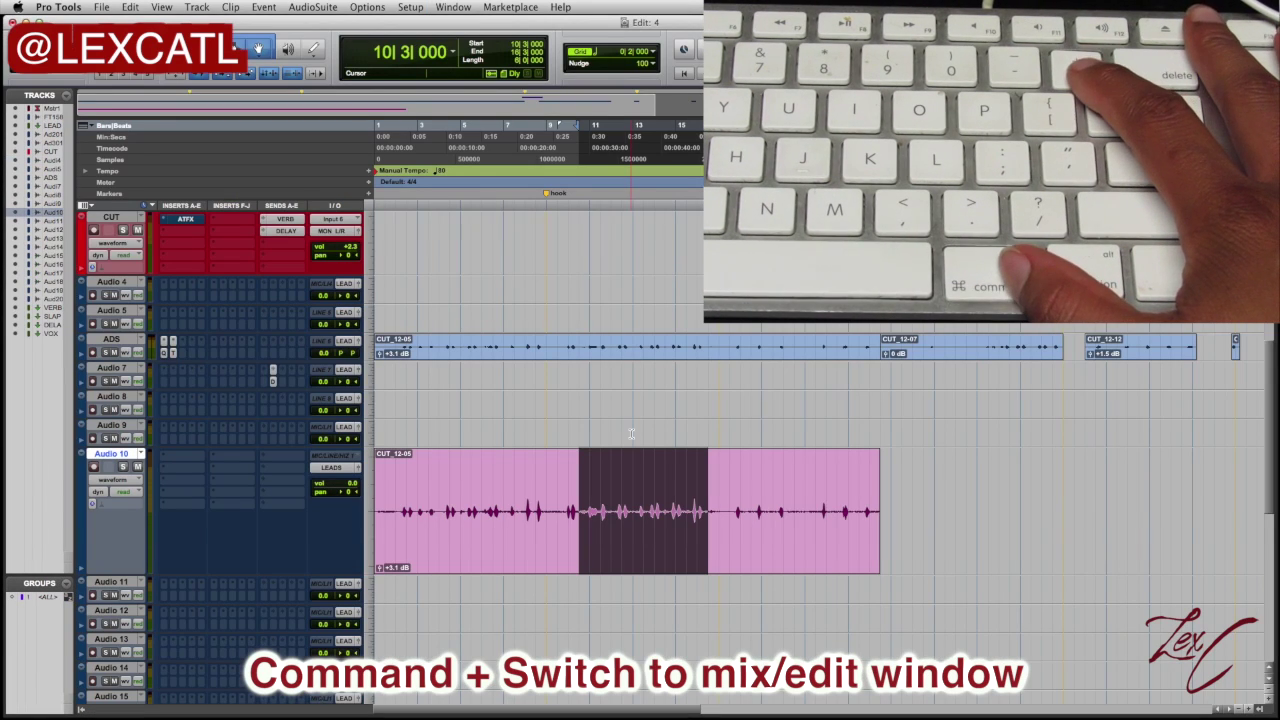
pyautogui.press('super+equal')
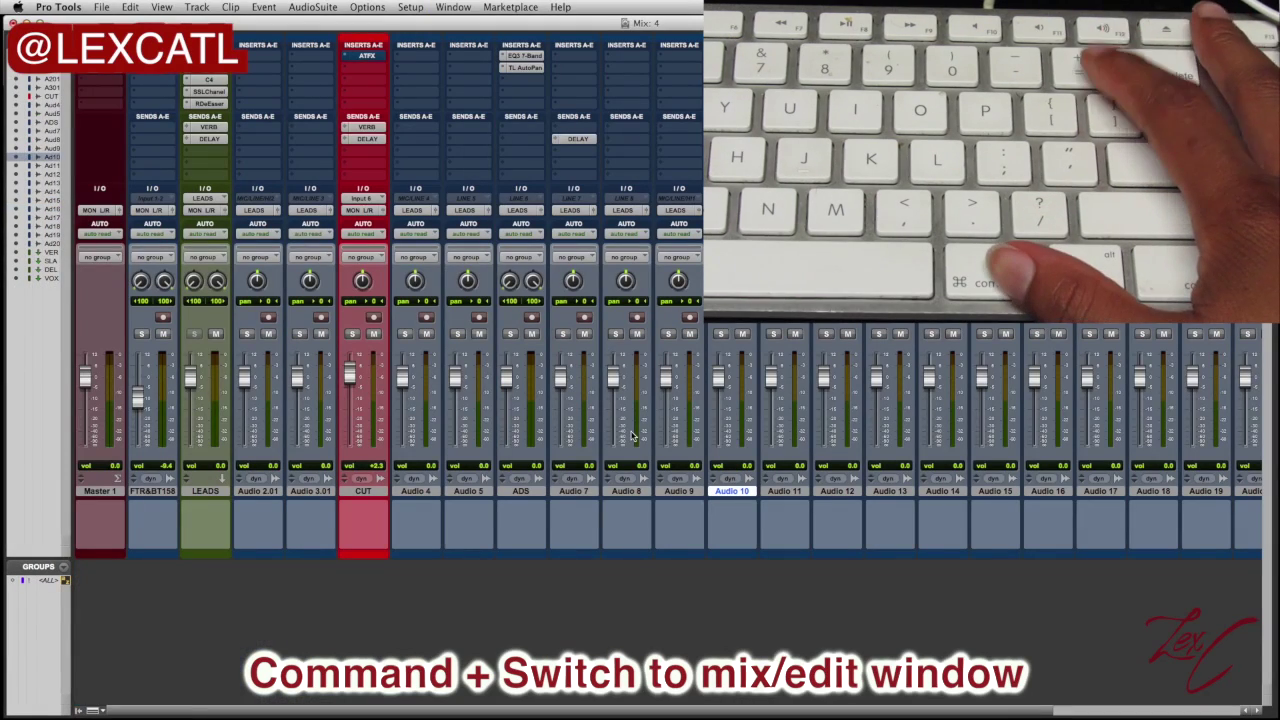
pyautogui.press('super+equal')
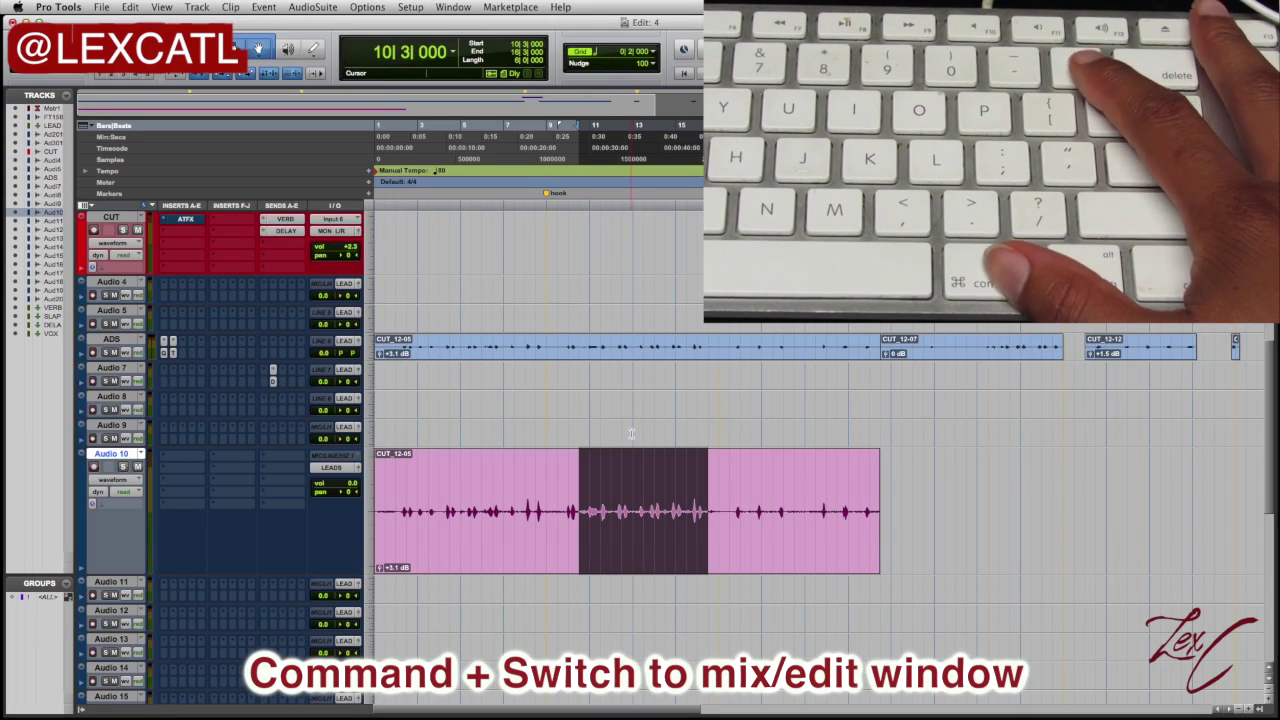
pyautogui.press('super+equal')
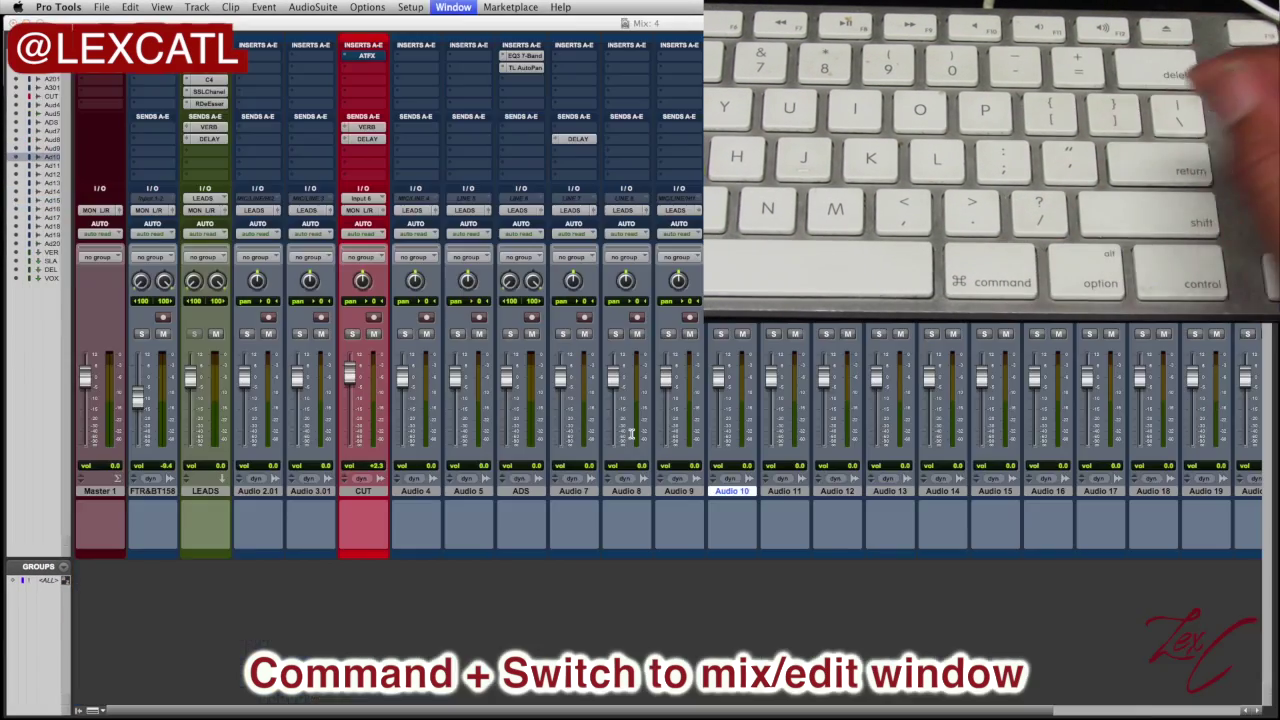
pyautogui.press('super+equal')
pyautogui.press('super+equal')
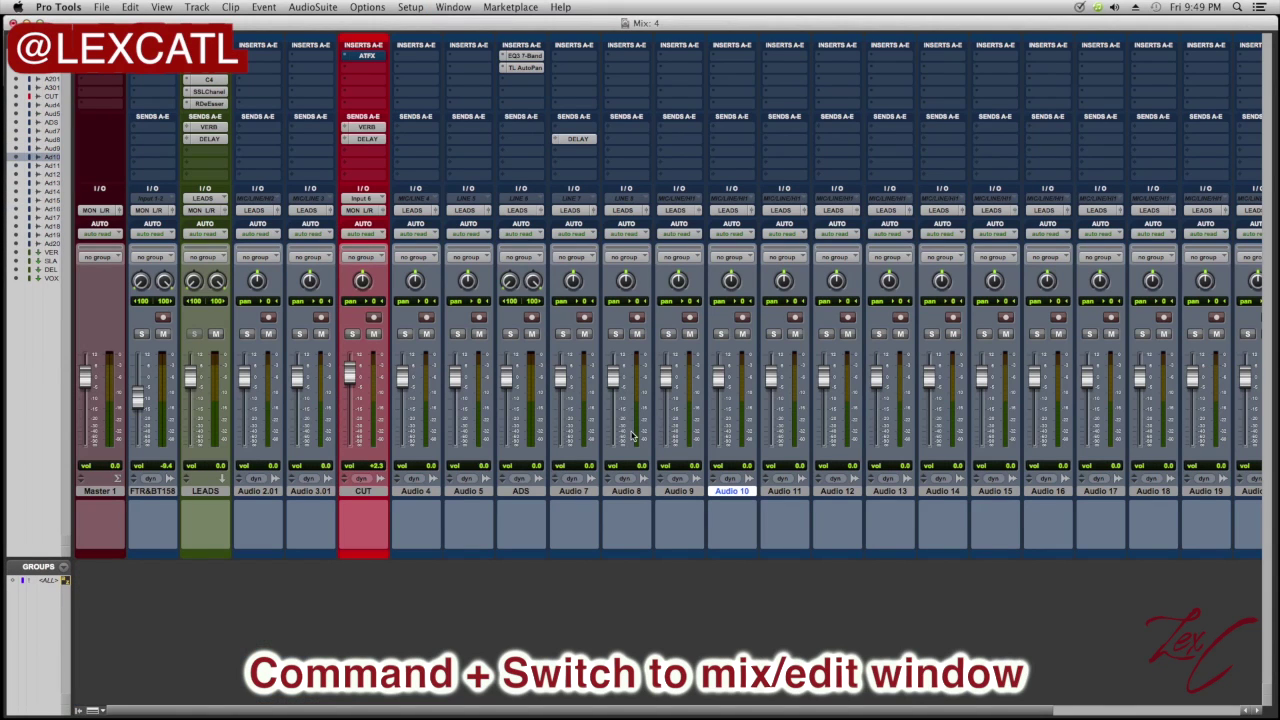
pyautogui.press('super+equal')
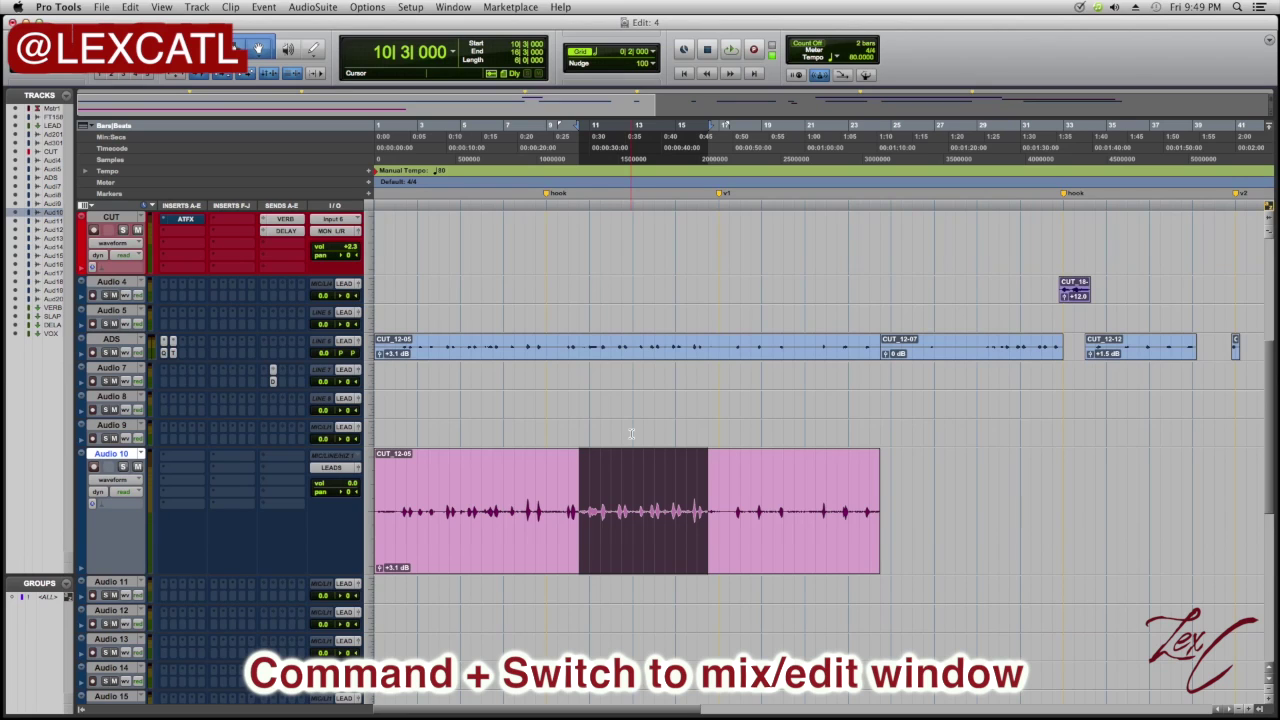
pyautogui.press('super+equal')
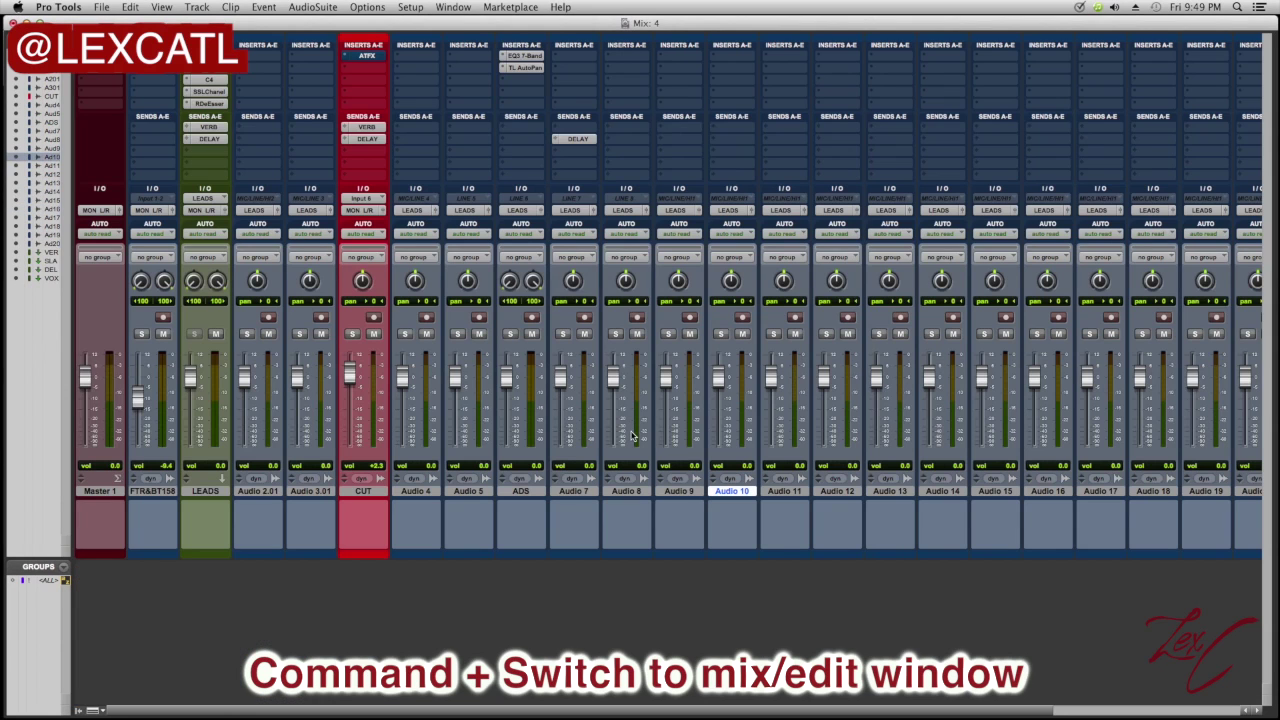
pyautogui.press('super+equal')
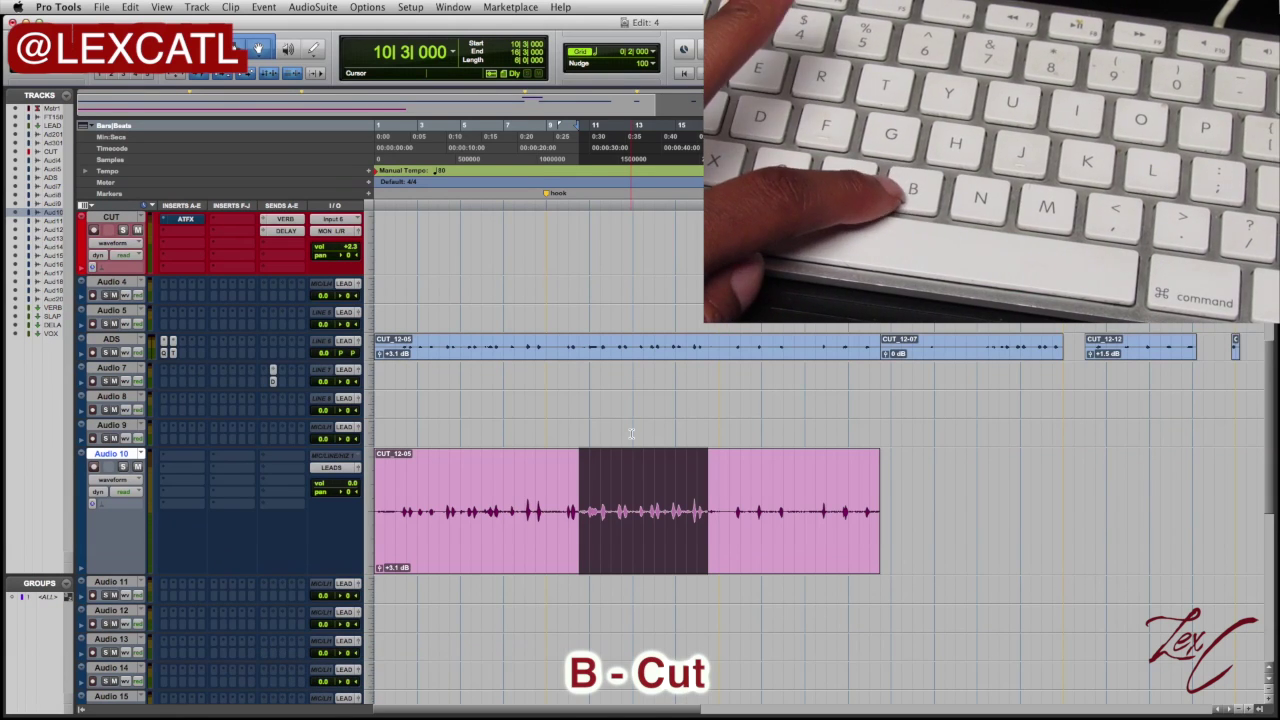
# Split the Audio 10 clip at 7|3 and again at 12|3.
pyautogui.moveTo(514, 493); pyautogui.dragTo(566, 488)
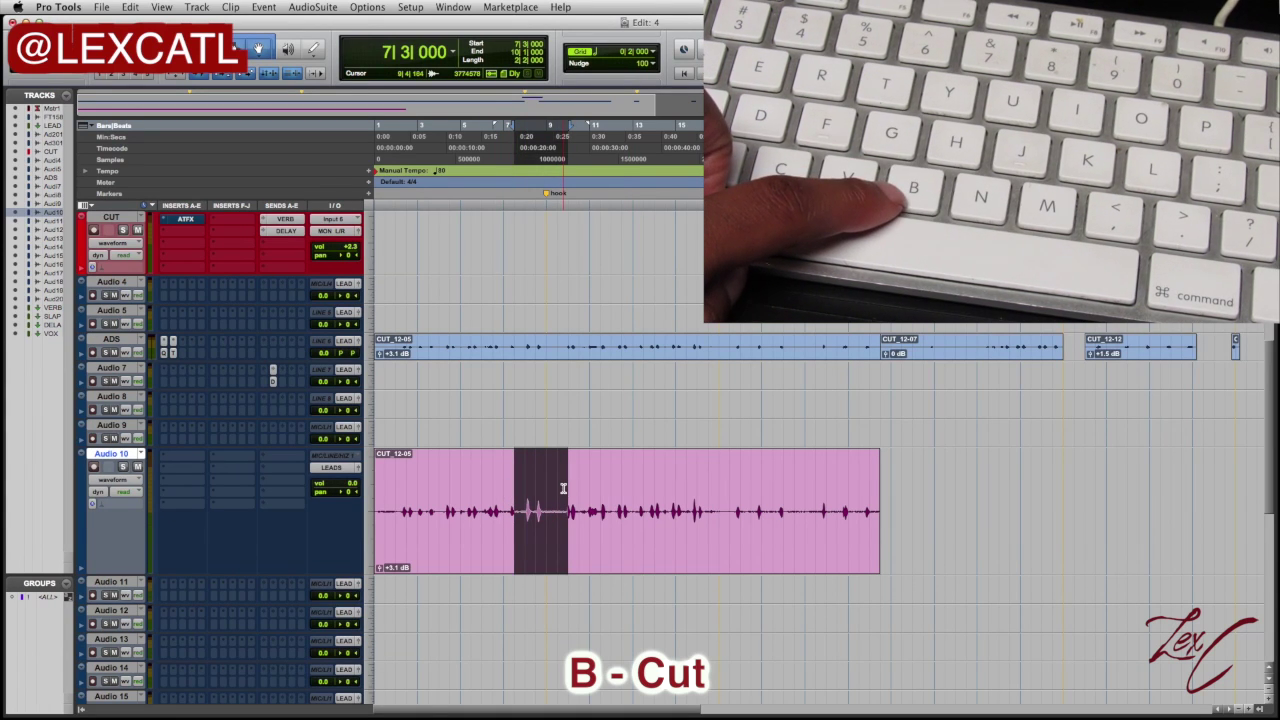
pyautogui.click(514, 490)
pyautogui.press('b')
pyautogui.click(590, 537)
pyautogui.click(480, 537)
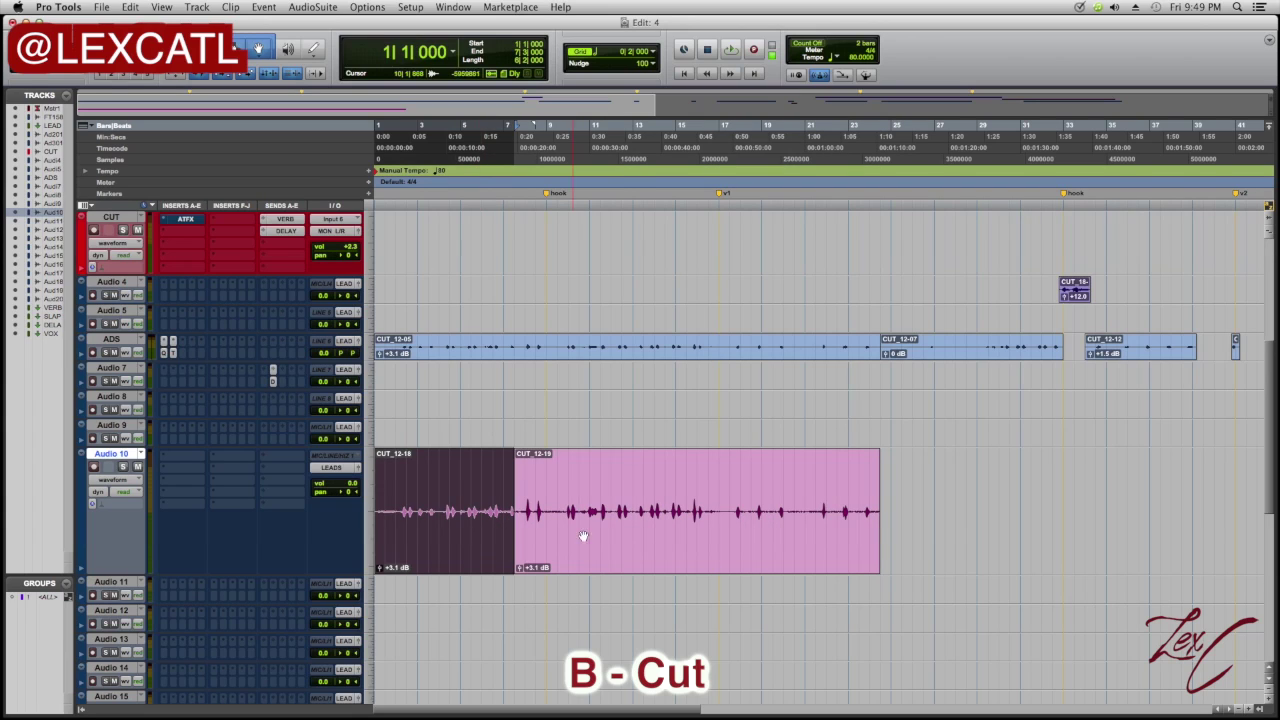
pyautogui.click(623, 462)
pyautogui.press('b')
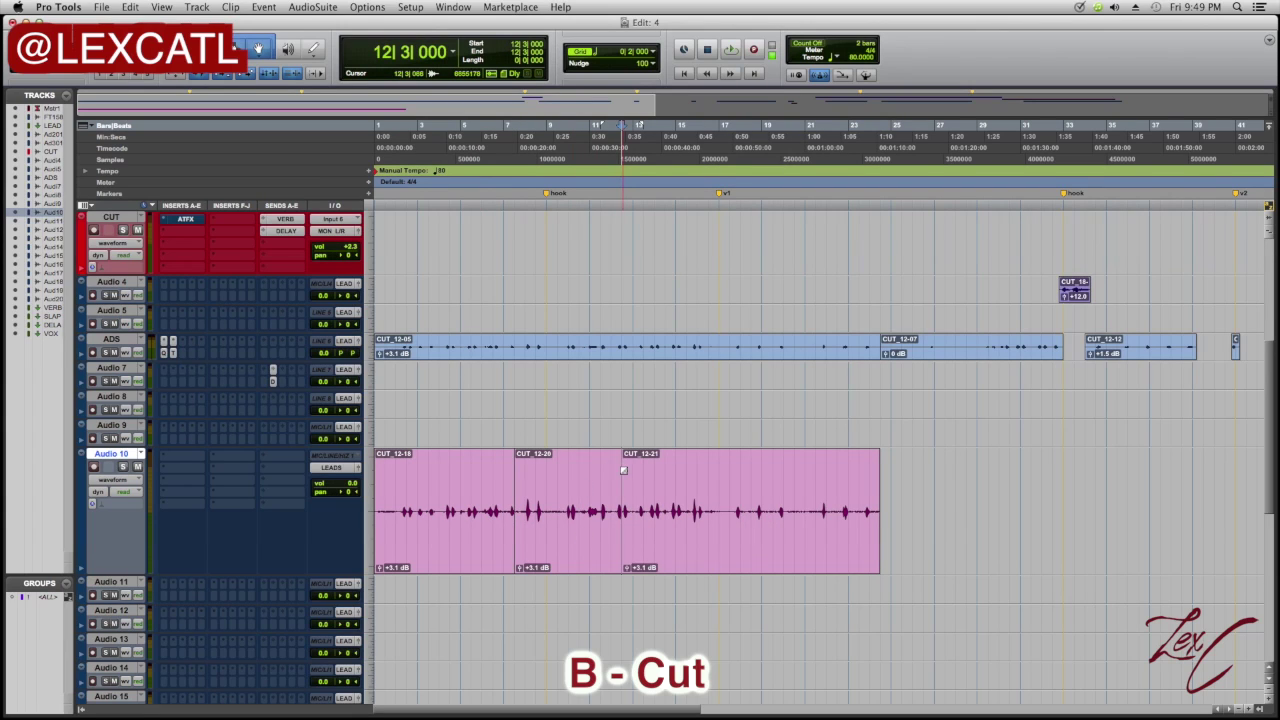
# Delete the ranges 17|1 to 18|3 and 19|3 to 21|3 from the audio on Audio 10.
pyautogui.click(715, 503)
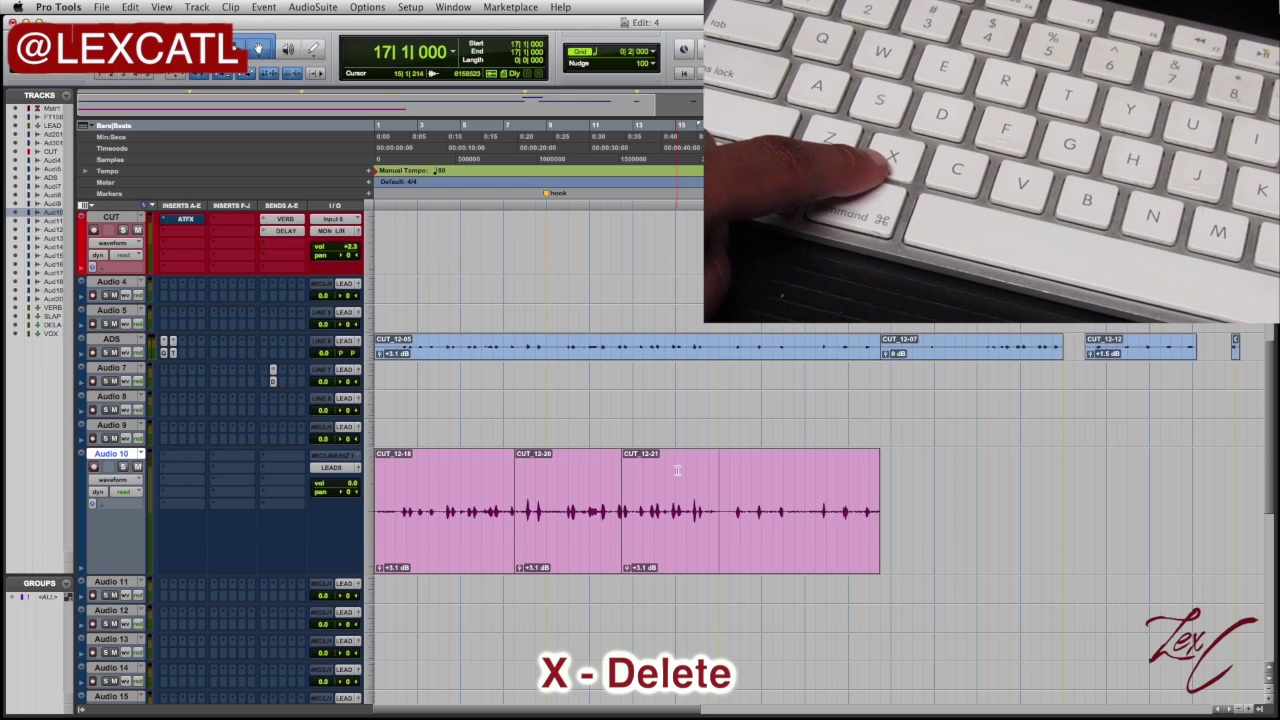
pyautogui.moveTo(697, 479); pyautogui.dragTo(750, 479)
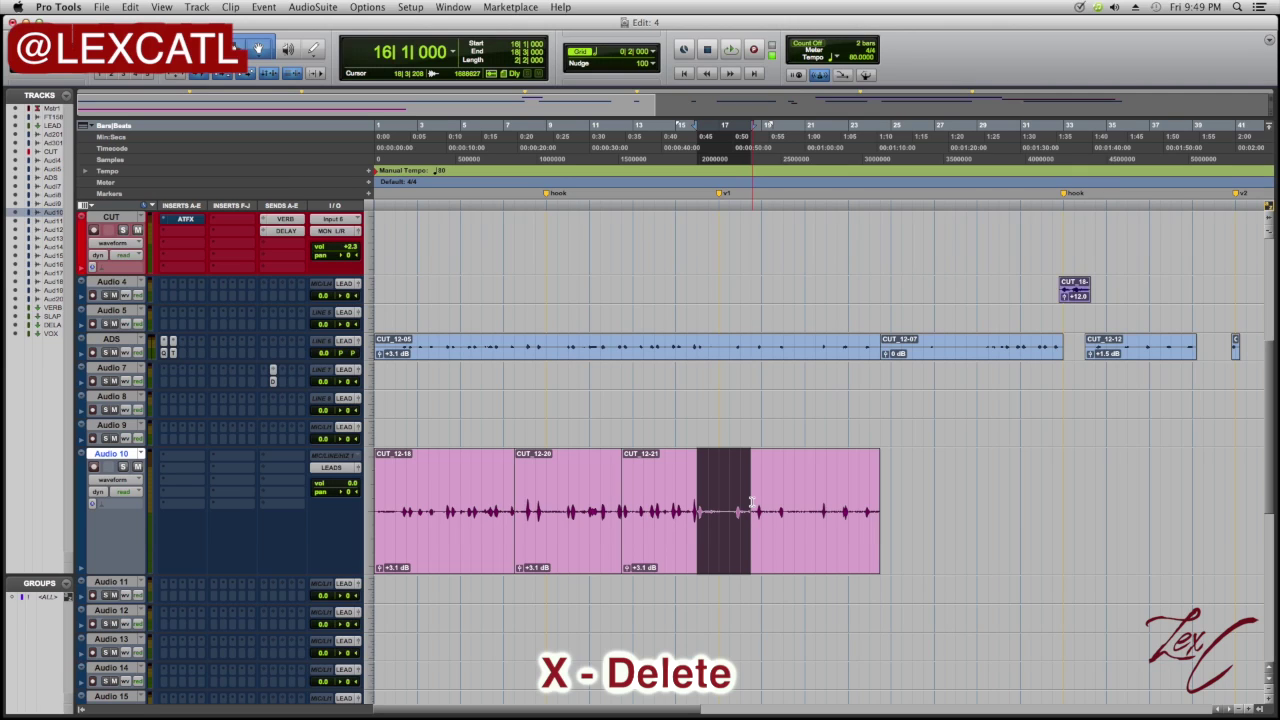
pyautogui.moveTo(719, 478); pyautogui.dragTo(755, 476)
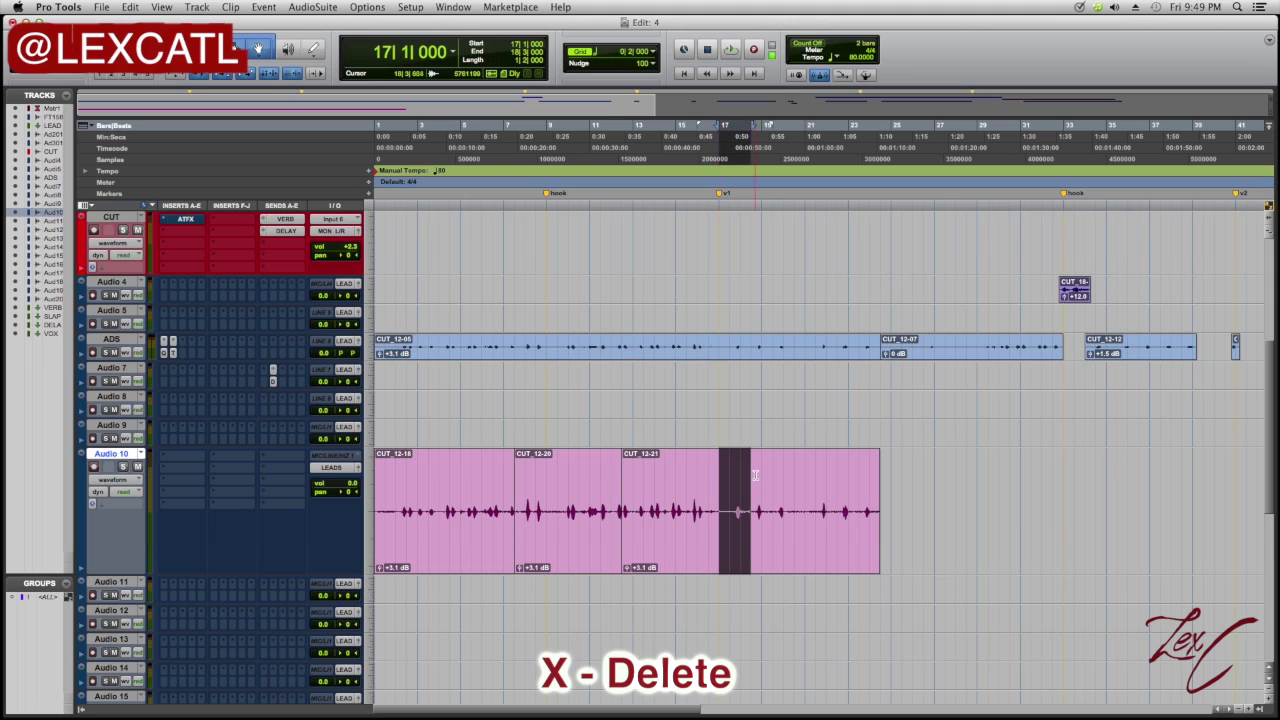
pyautogui.press('x')
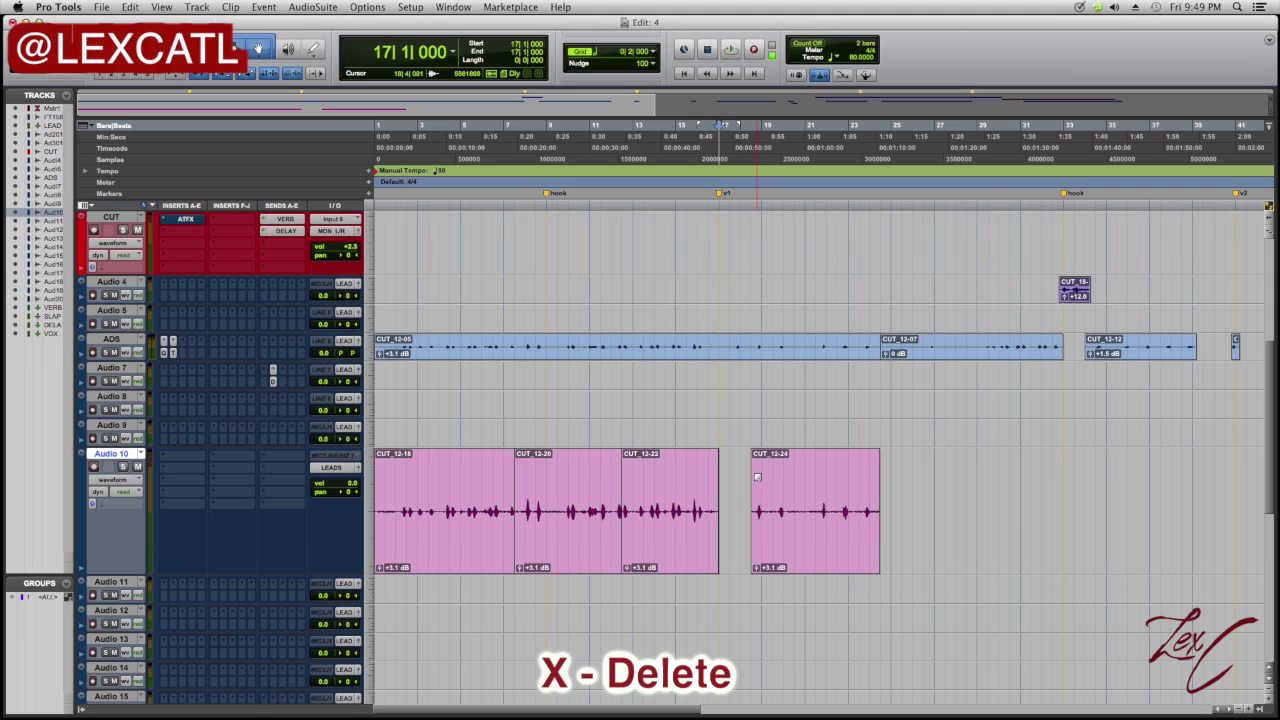
pyautogui.moveTo(777, 480); pyautogui.dragTo(815, 483)
pyautogui.press('x')
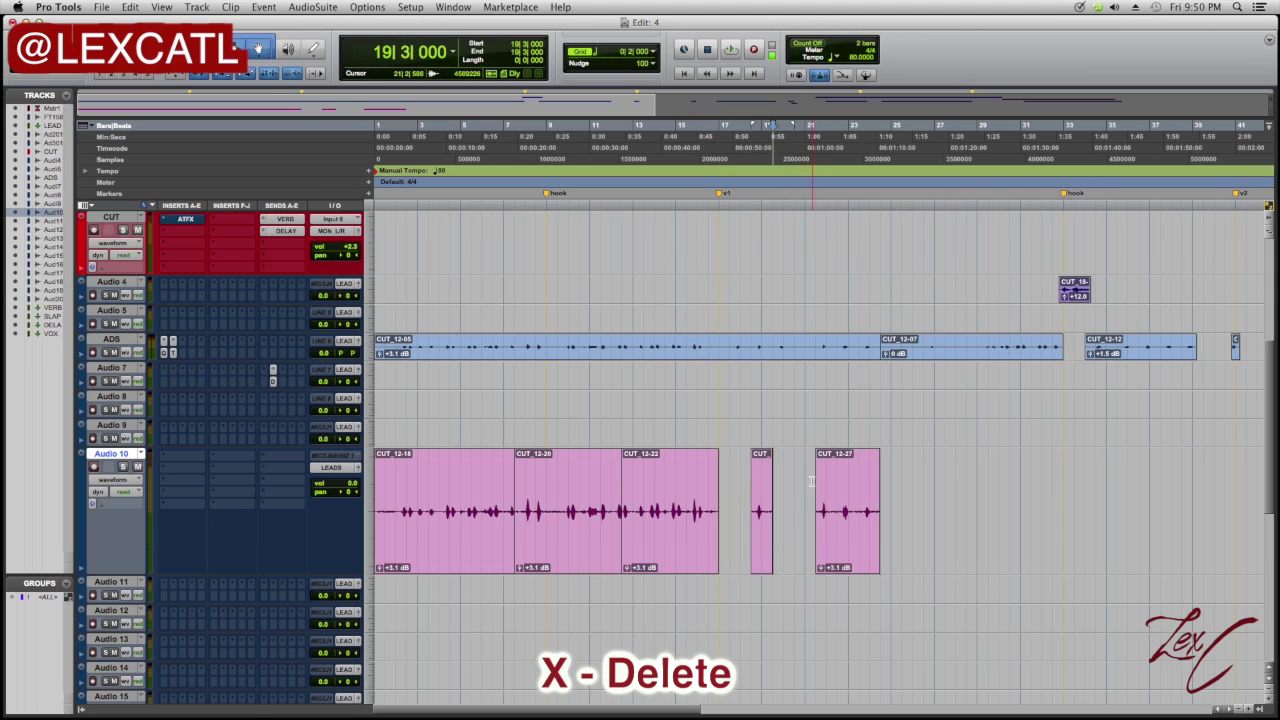
# Delete two one-bar sections from the first Audio 10 clip, the second one running from 2|3 to 3|3.
pyautogui.moveTo(450, 486); pyautogui.dragTo(424, 489)
pyautogui.press('x')
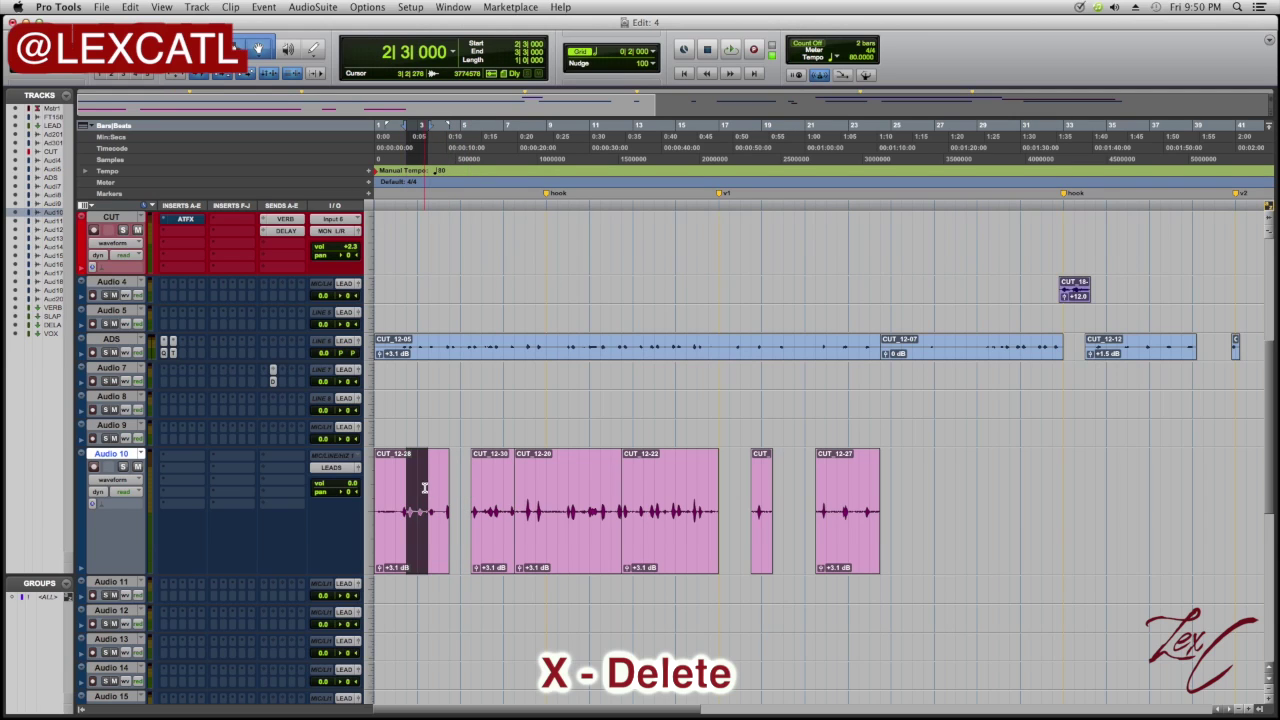
pyautogui.press('x')
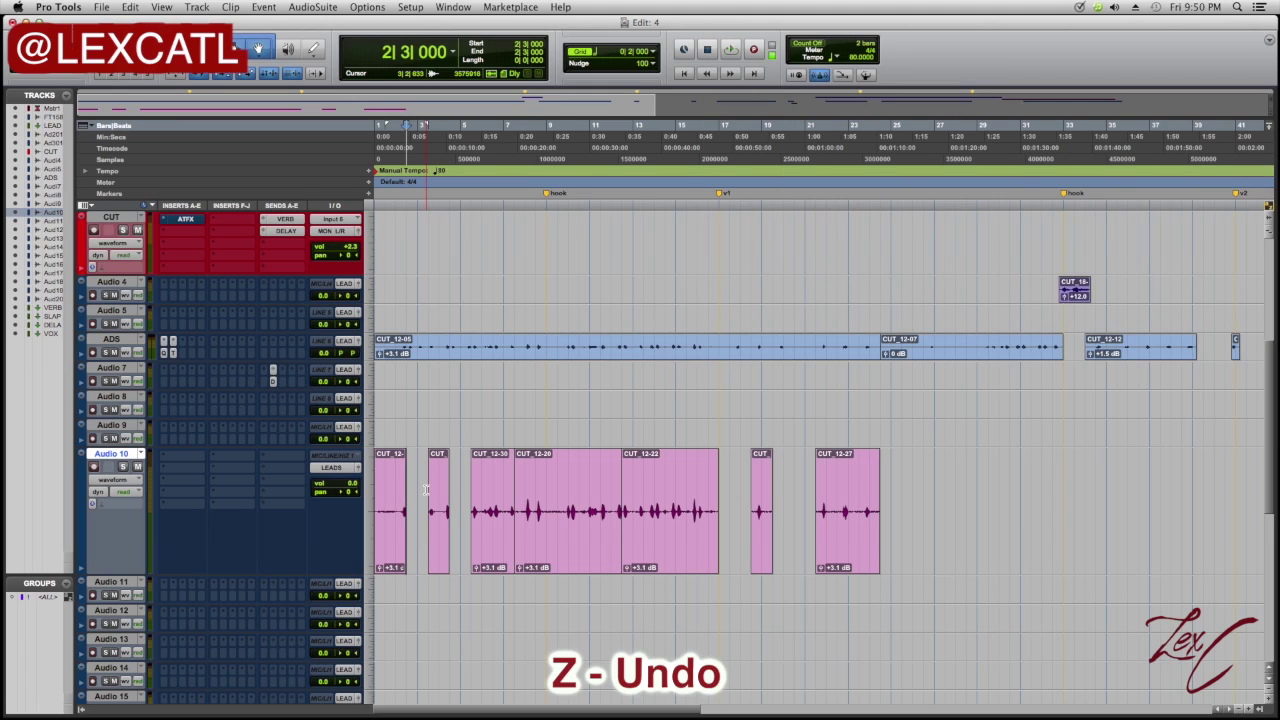
# Undo all the deletions and splits on Audio 10 to restore the single clip.
pyautogui.press('z')
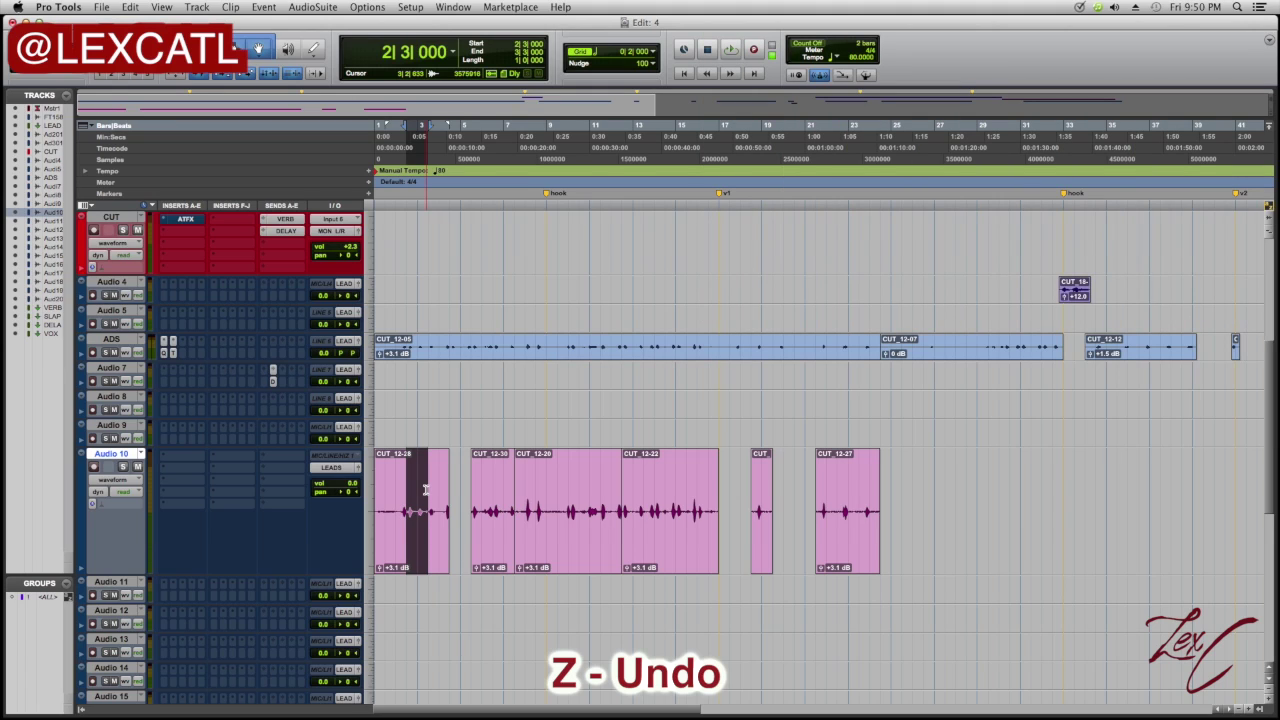
pyautogui.press('z')
pyautogui.press('z')
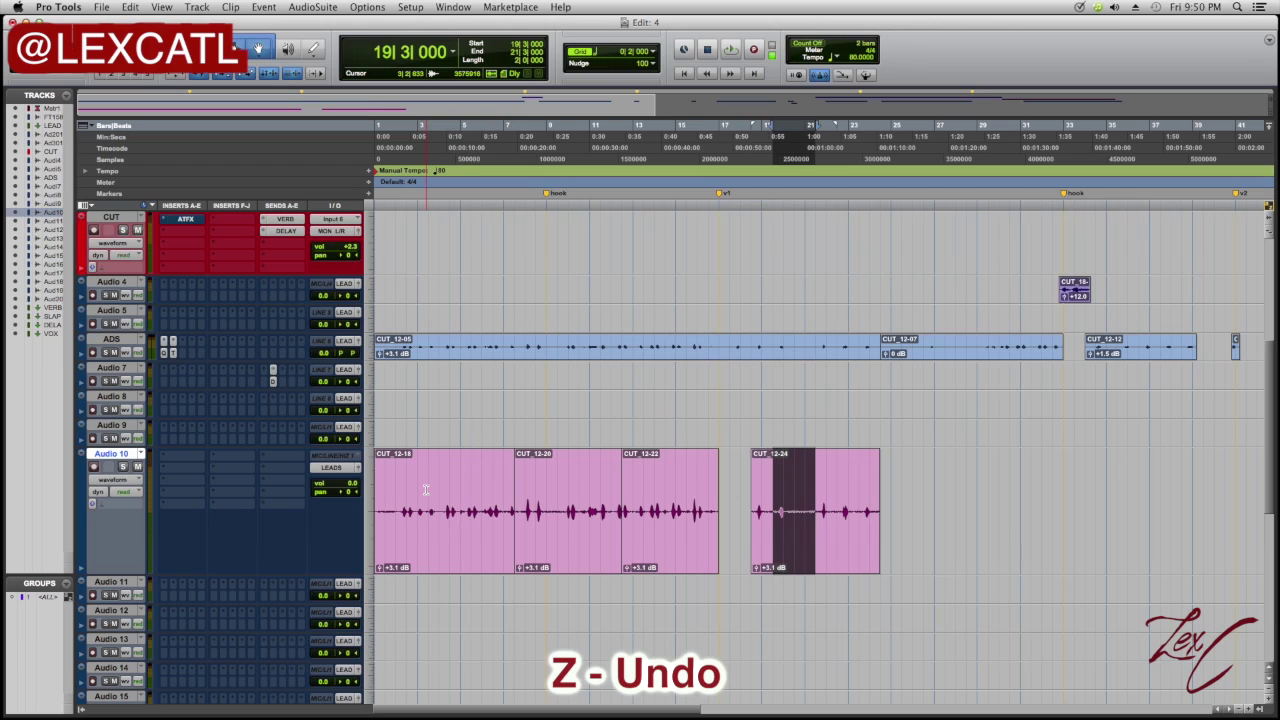
pyautogui.press('z')
pyautogui.press('z')
pyautogui.press('z')
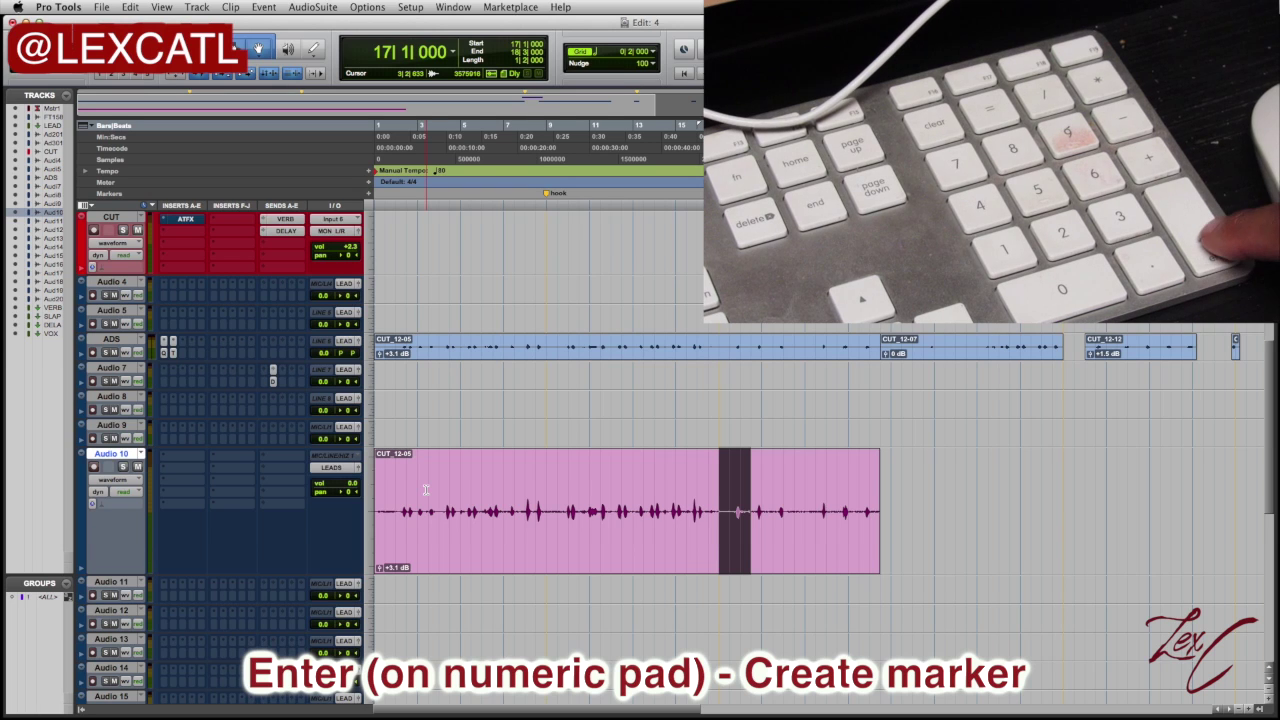
# Create a marker named hook at 17|1 and another named verse at 24|1.
pyautogui.press('KP_Enter')
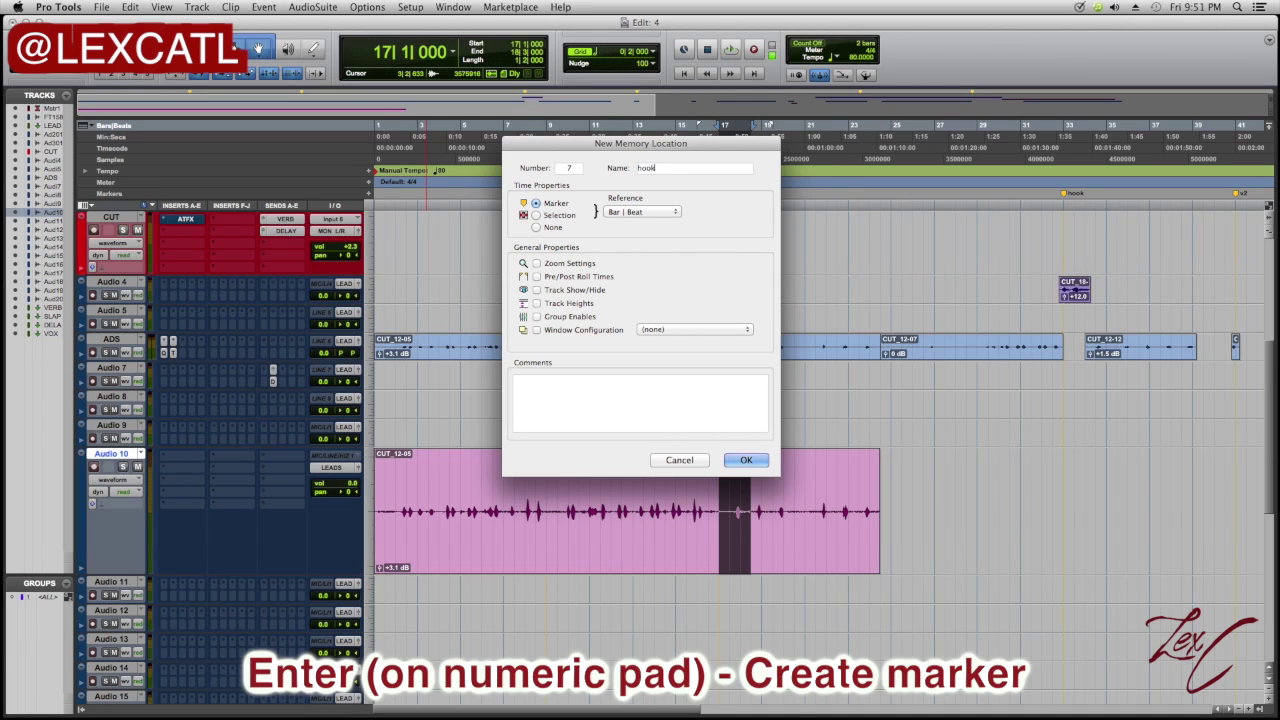
pyautogui.press('Return')
pyautogui.click(871, 221)
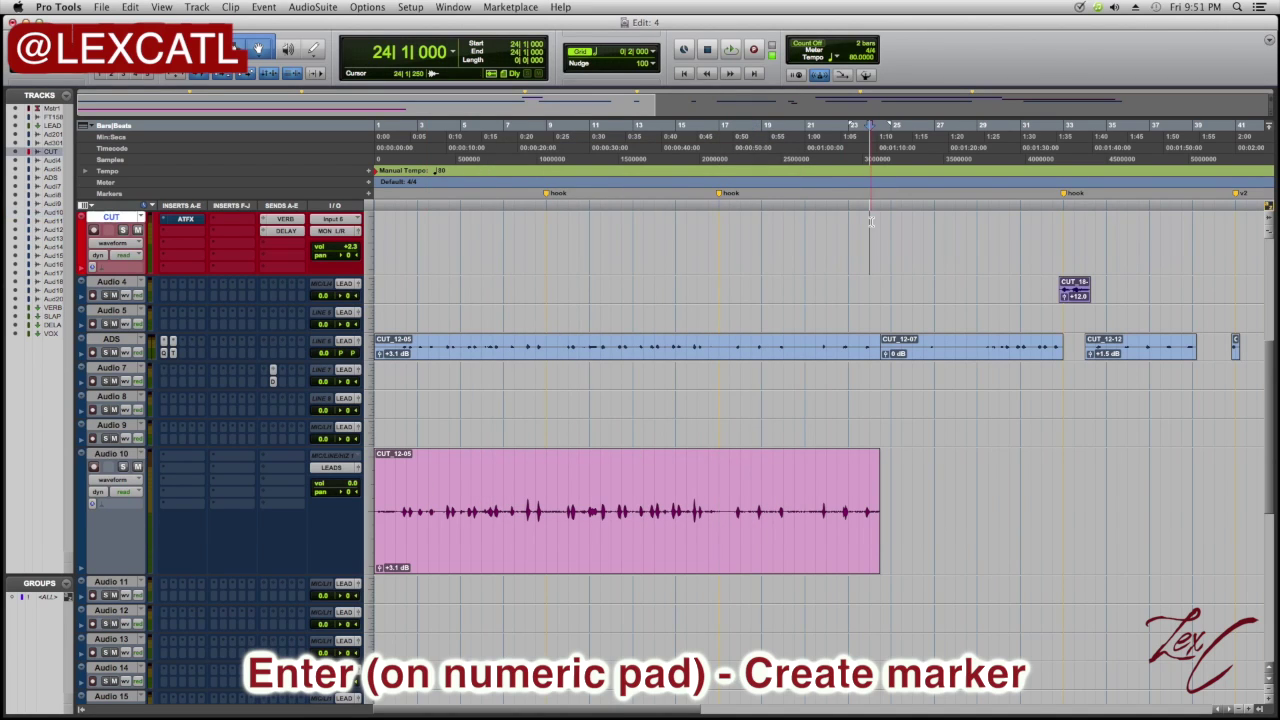
pyautogui.press('KP_Enter')
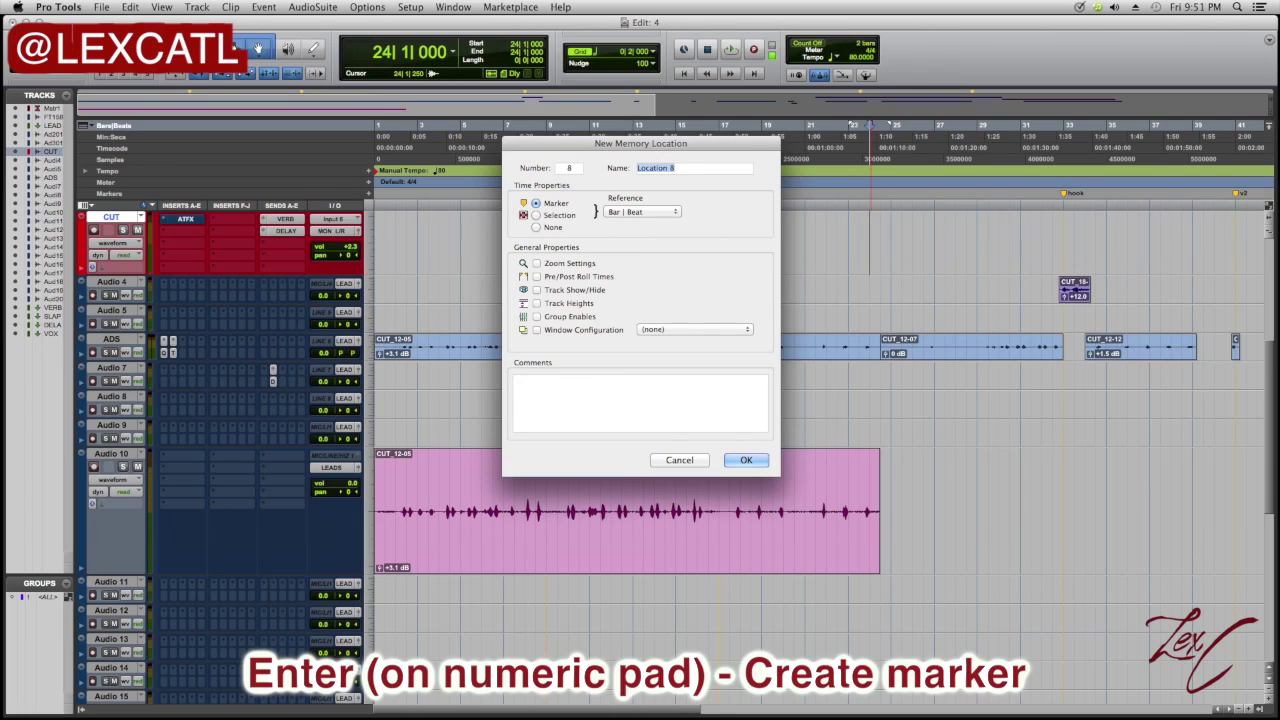
pyautogui.write('verse')
pyautogui.press('Return')
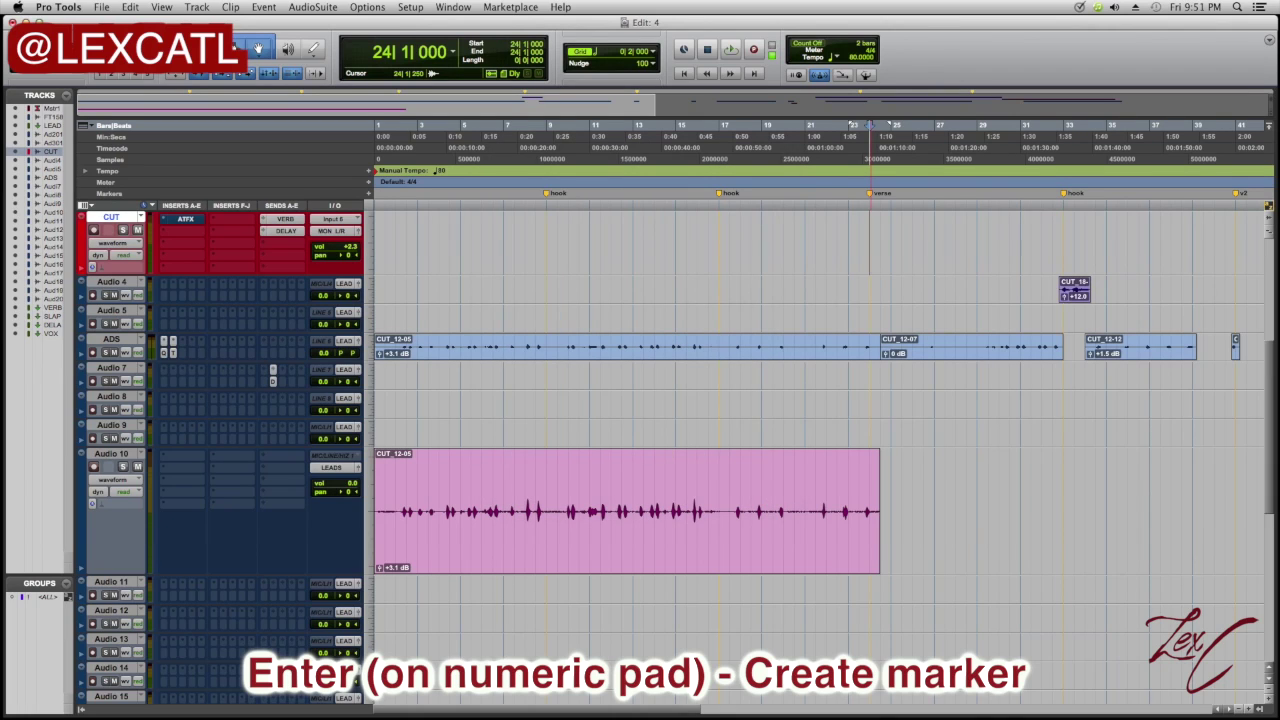
# Create a marker named 8 at 5|3 and another named * at 7|1.
pyautogui.click(460, 425)
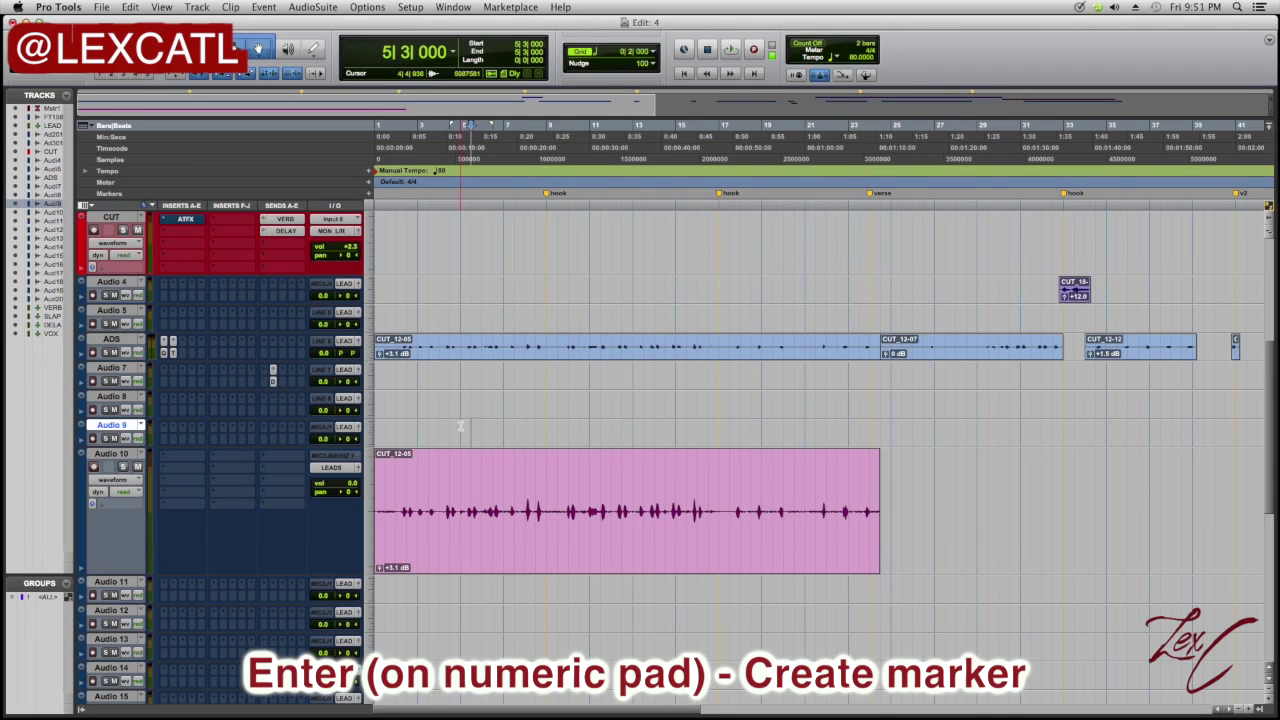
pyautogui.press('KP_Enter')
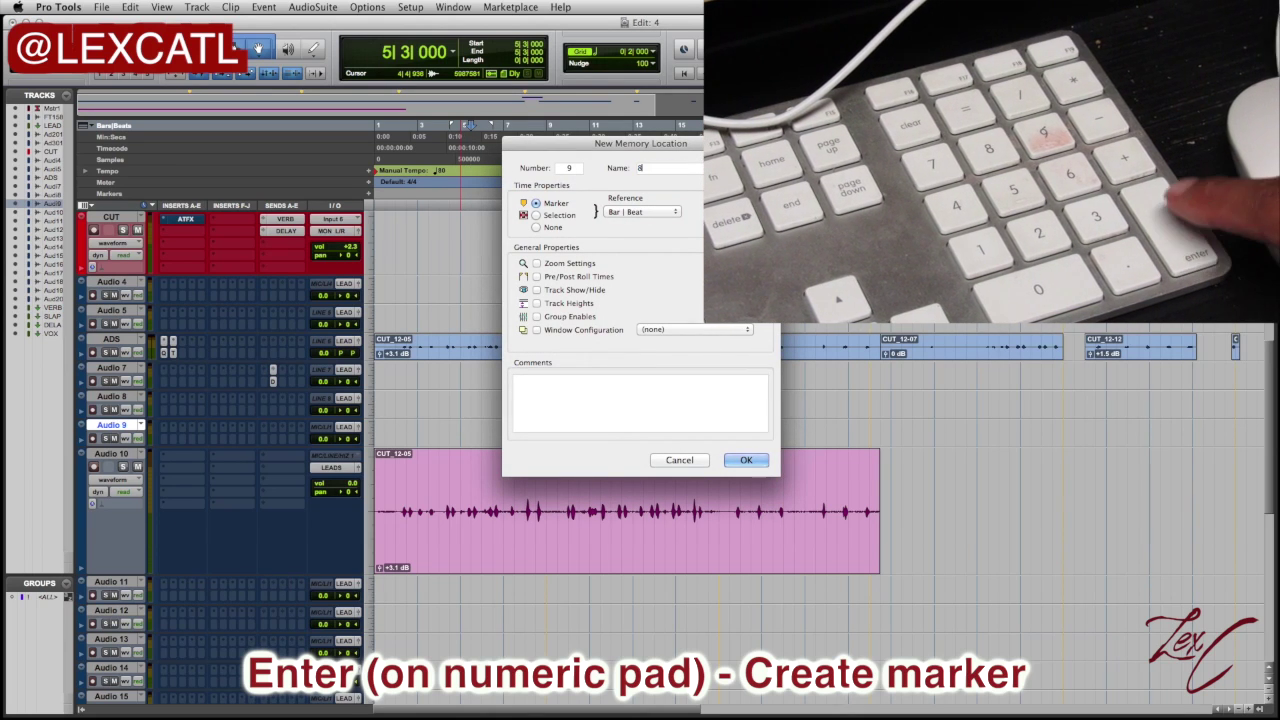
pyautogui.press('KP_Enter')
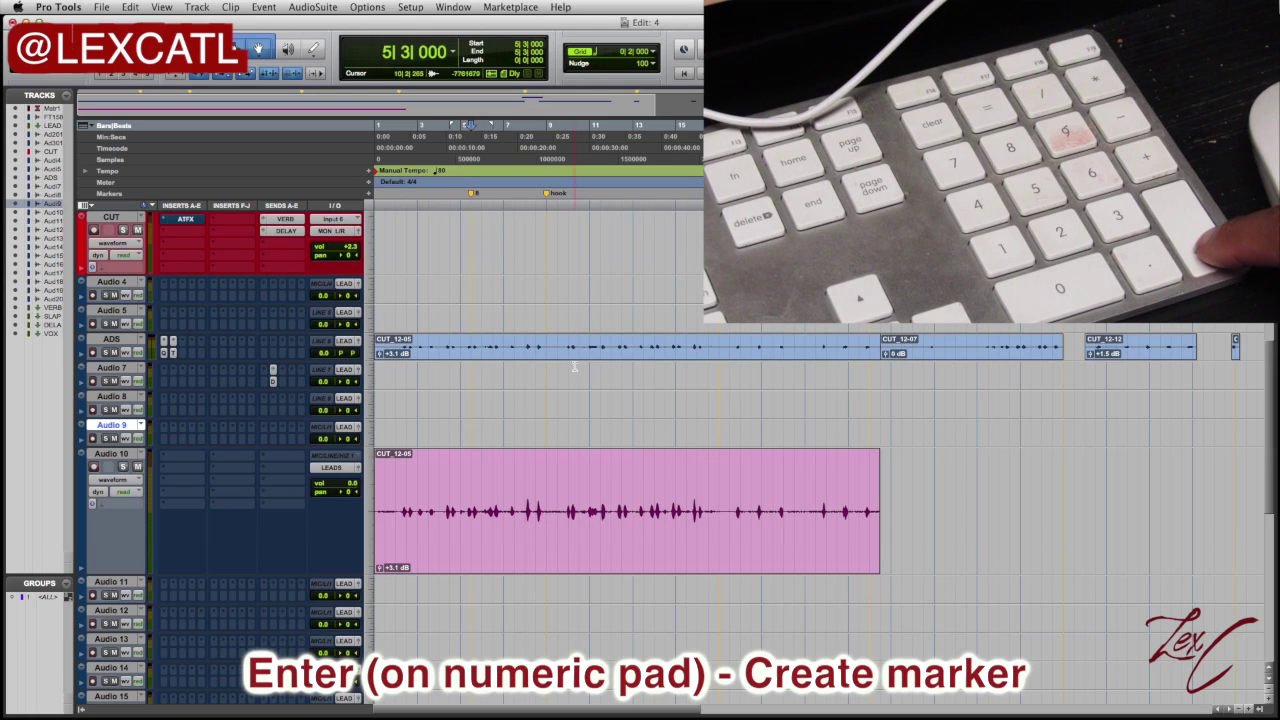
pyautogui.click(506, 368)
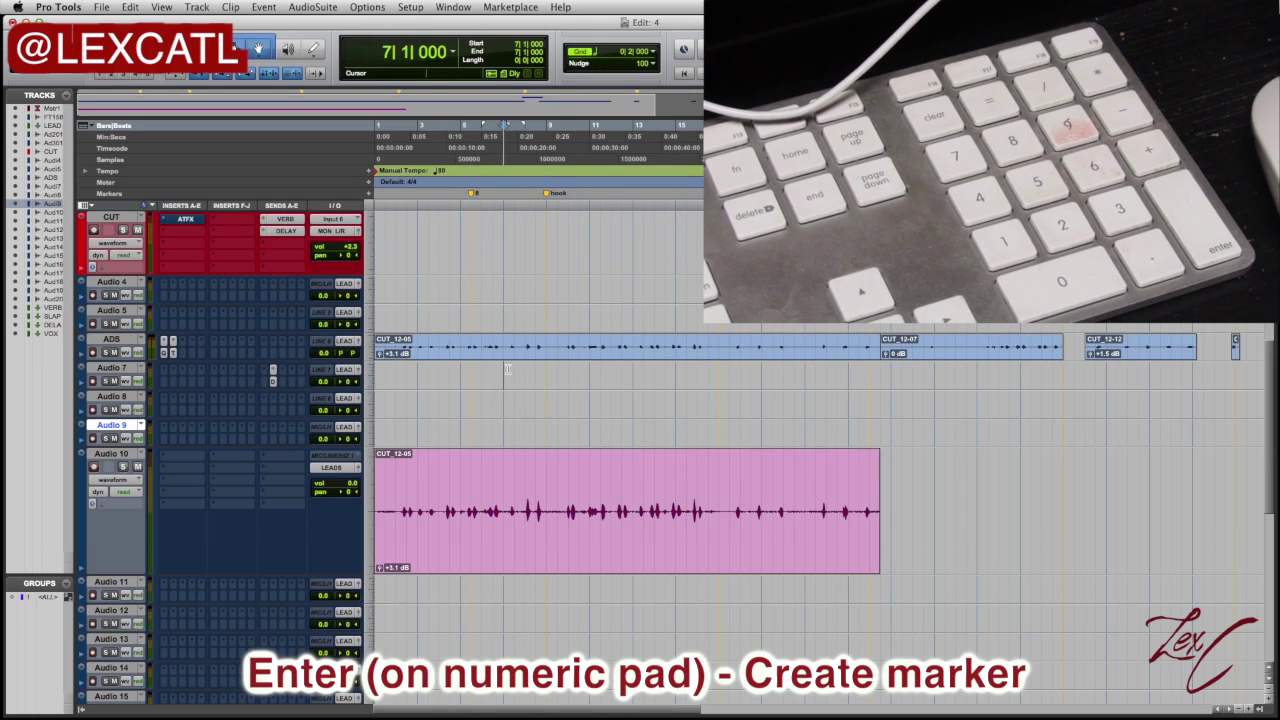
pyautogui.press('KP_Enter')
pyautogui.write('*')
pyautogui.press('KP_Enter')
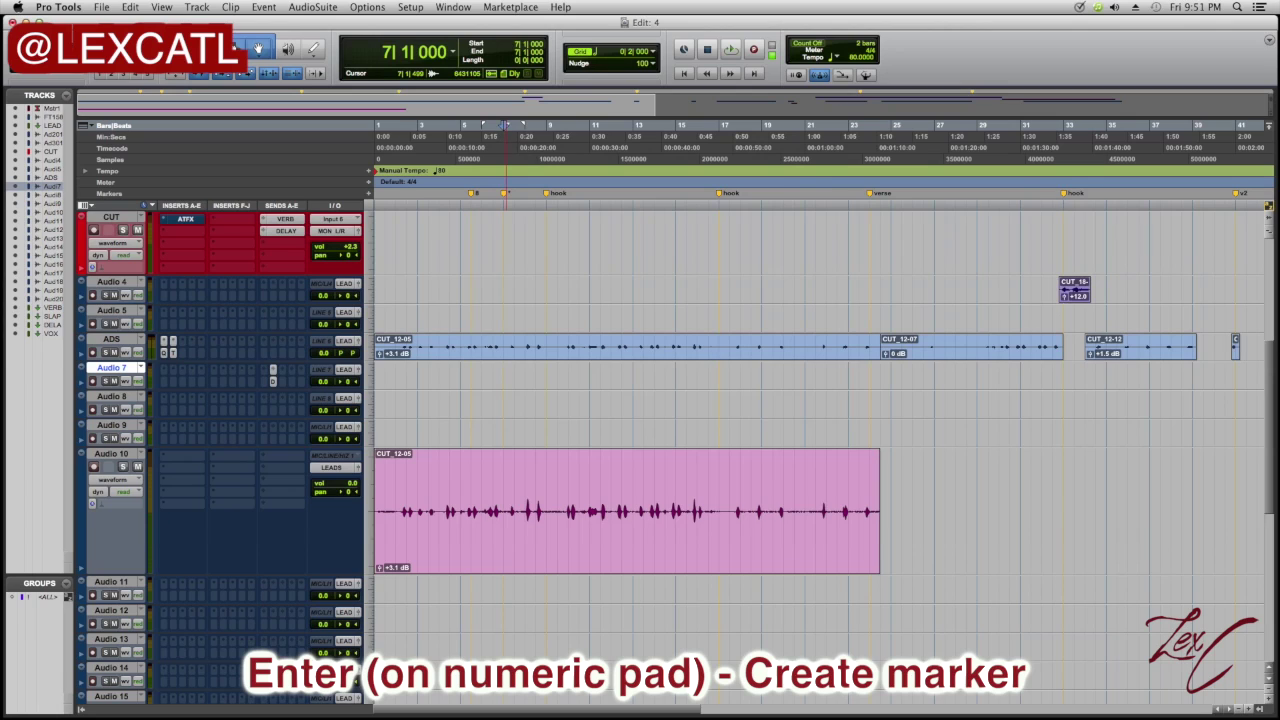
# Create a marker named * at 11|3.
pyautogui.click(597, 294)
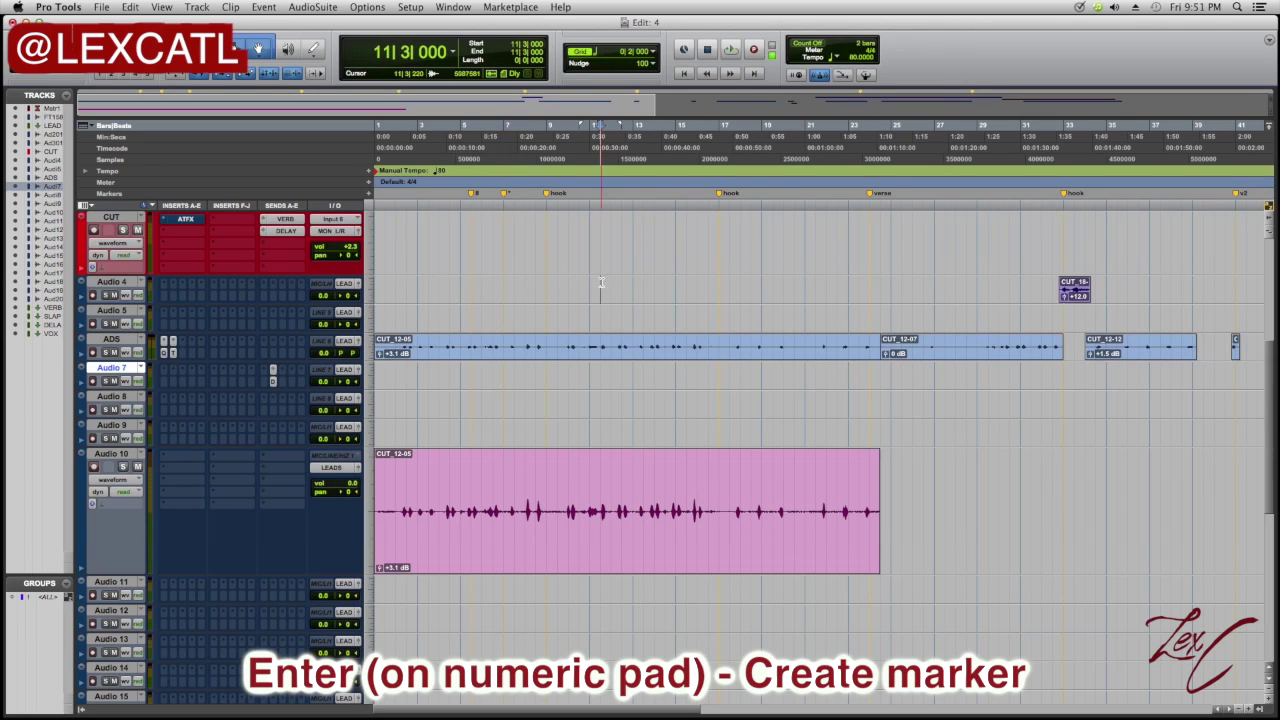
pyautogui.press('KP_Enter')
pyautogui.write('*')
pyautogui.press('KP_Enter')
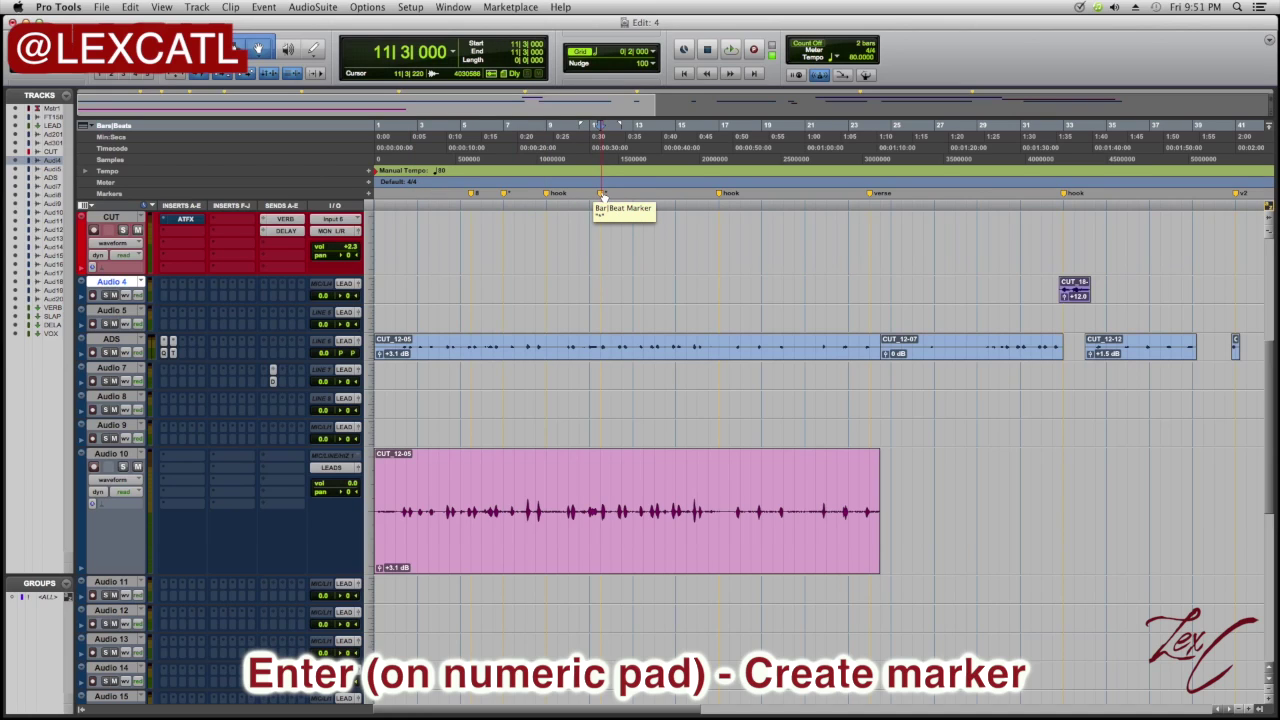
# Remove the markers named * and 8 from the Markers ruler, and undo the hook marker at 17|1 and the verse marker at 24|1.
pyautogui.moveTo(602, 196); pyautogui.dragTo(607, 224)
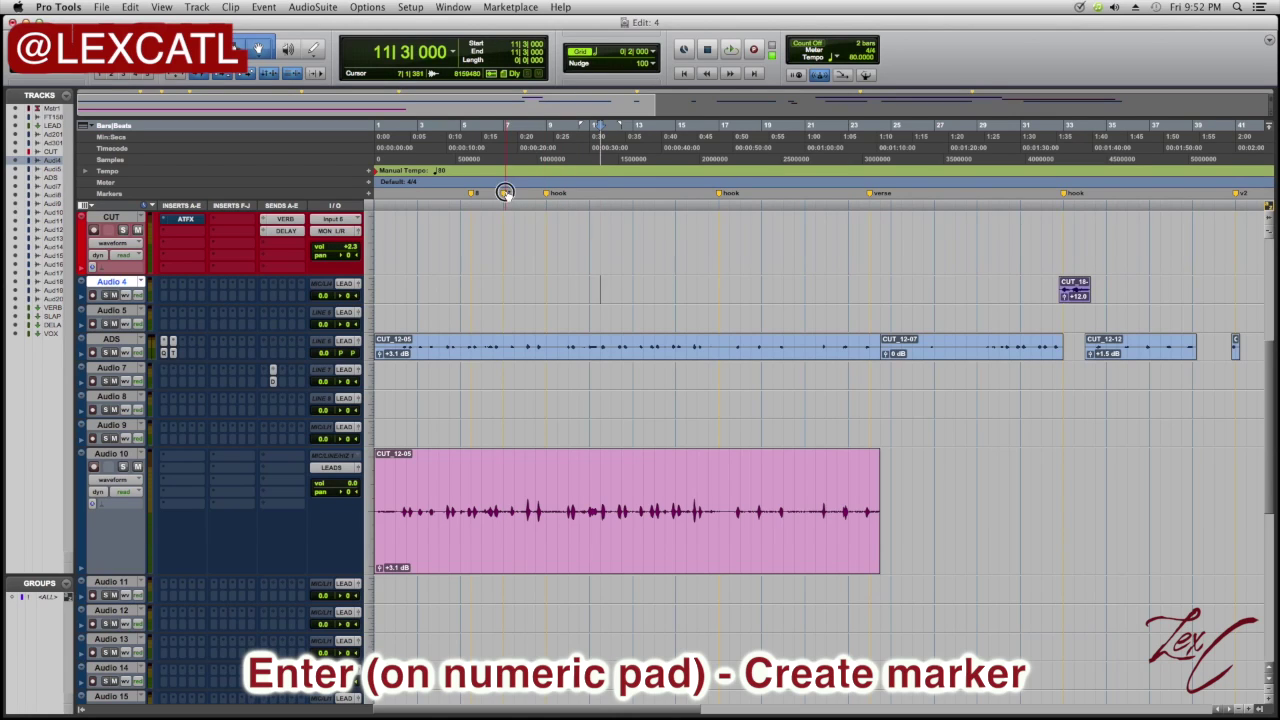
pyautogui.moveTo(505, 194)
pyautogui.mouseDown()
pyautogui.moveTo(508, 226)
pyautogui.moveTo(476, 219)
pyautogui.mouseUp()
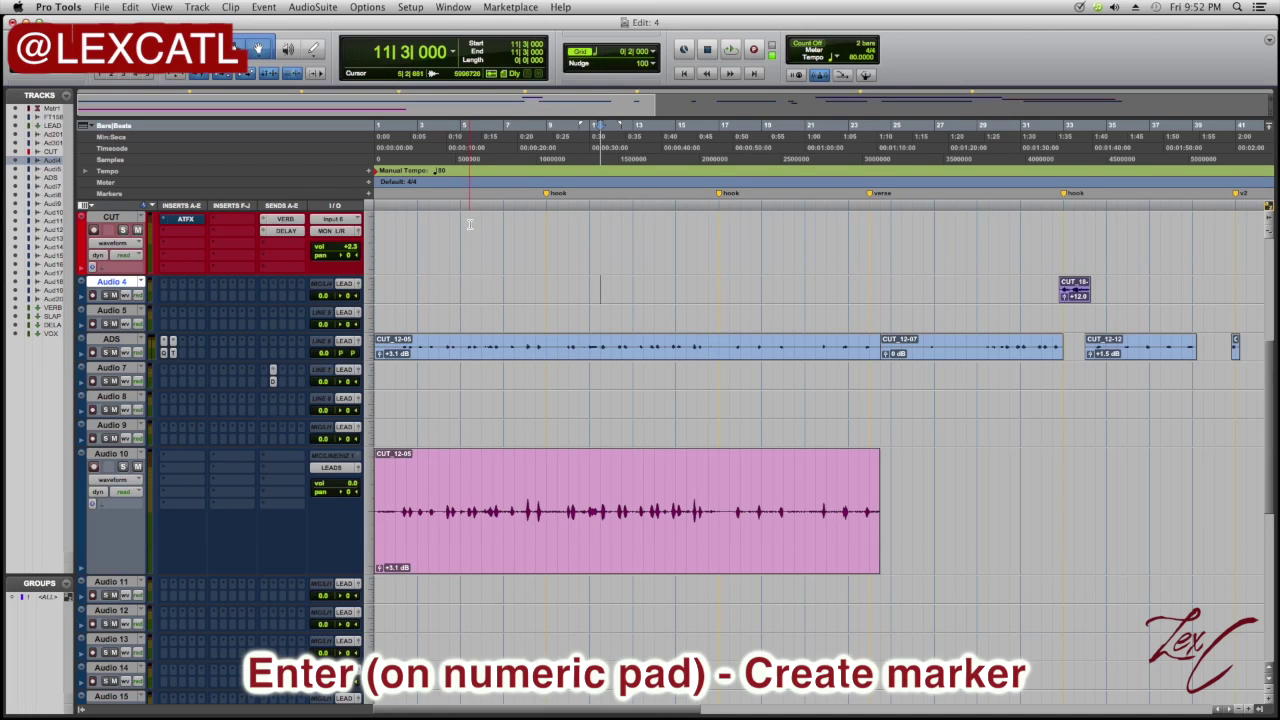
pyautogui.press('KP_Enter')
pyautogui.press('super+z')
pyautogui.press('super+z')
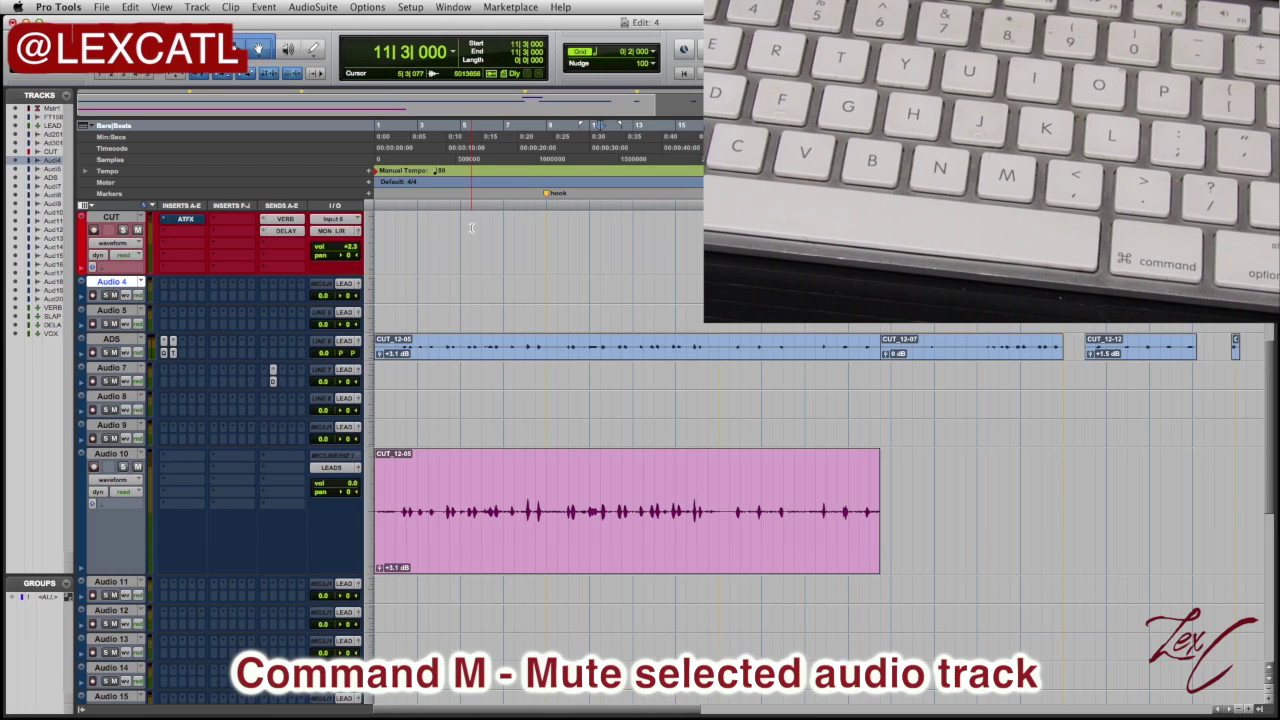
# Select the whole Audio 10 clip, mute it and unmute it again.
pyautogui.click(548, 533)
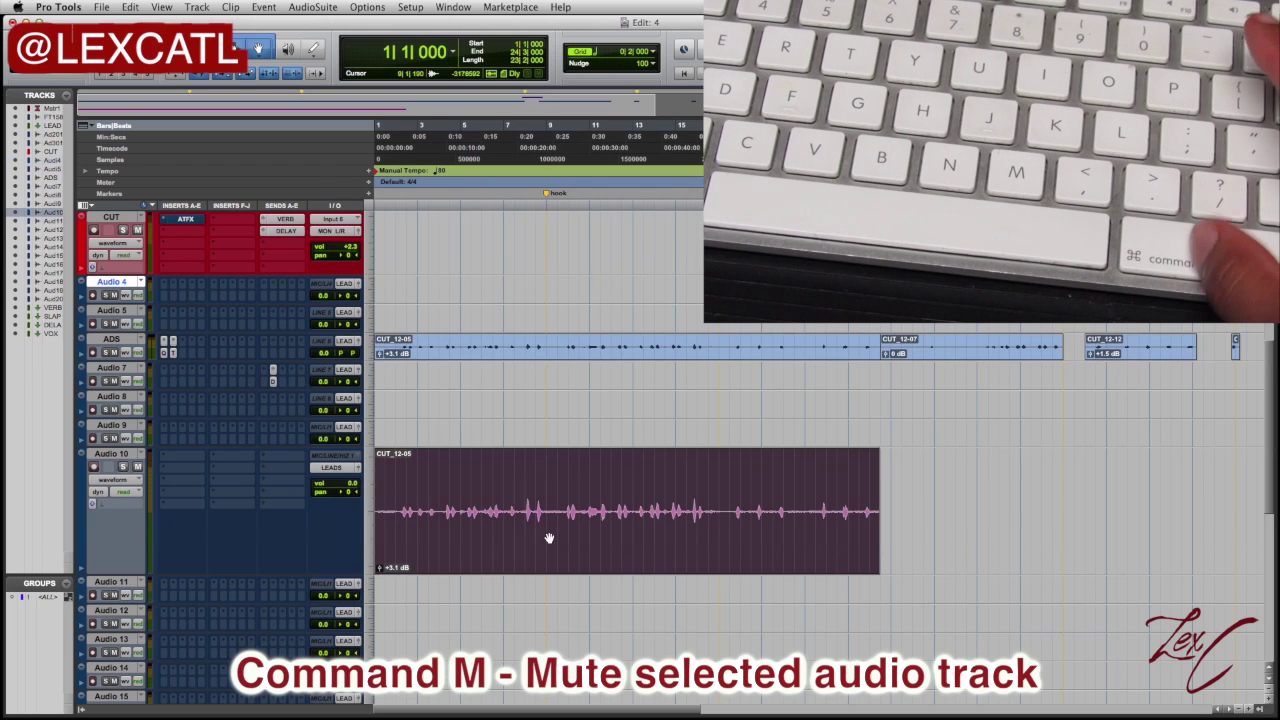
pyautogui.press('super+m')
pyautogui.press('super+m')
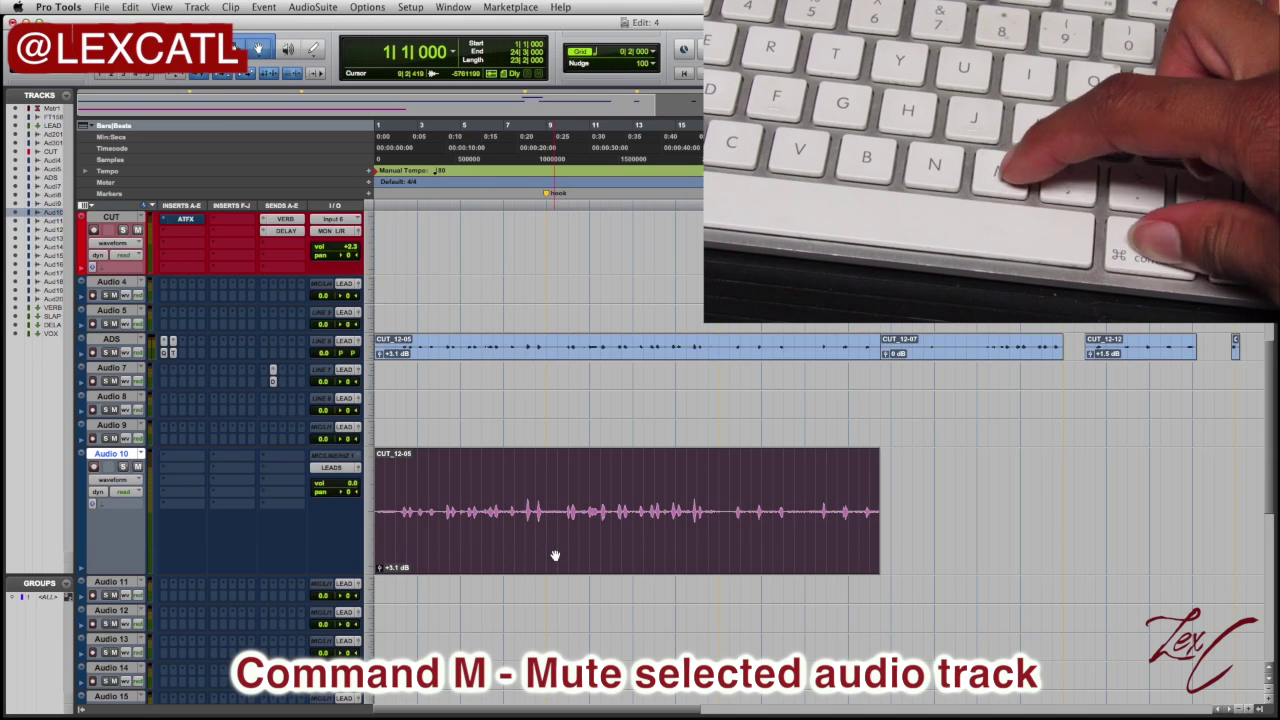
# Try to mute only the 6|1 to 11|1 section of the Audio 10 clip, and toggle mute on and off for the whole clip.
pyautogui.moveTo(504, 510); pyautogui.dragTo(714, 503)
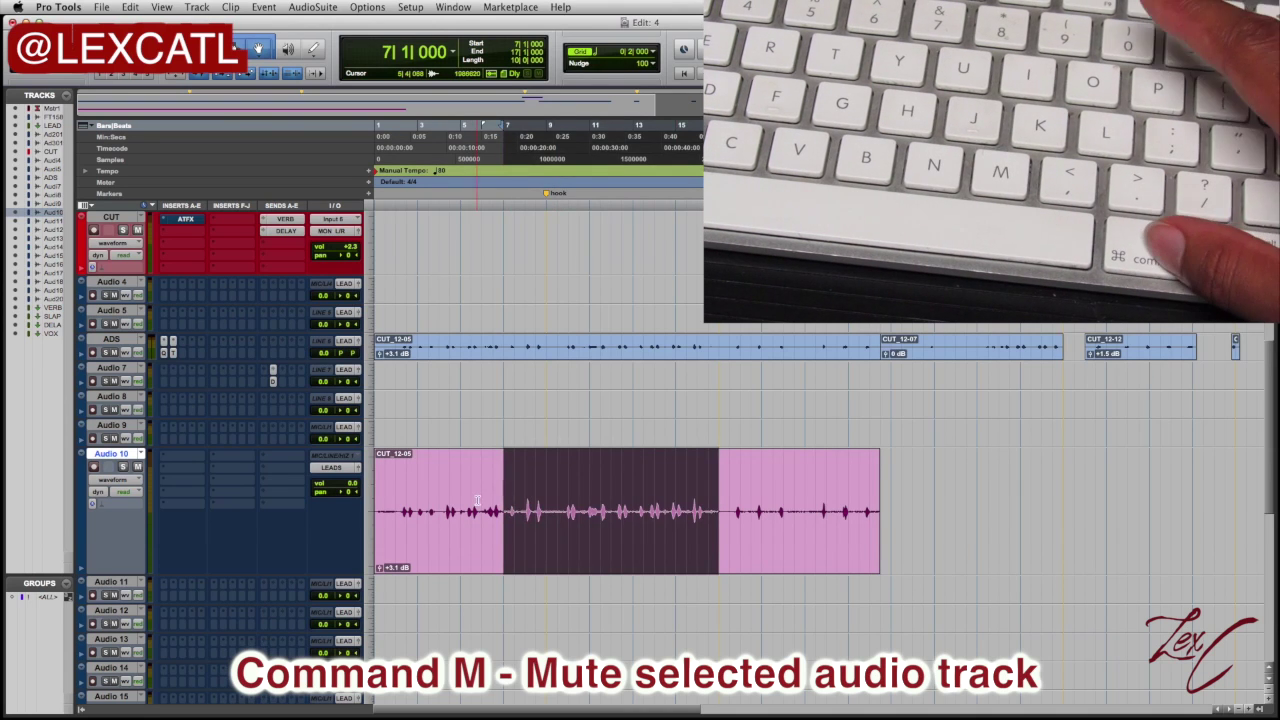
pyautogui.moveTo(482, 505); pyautogui.dragTo(590, 504)
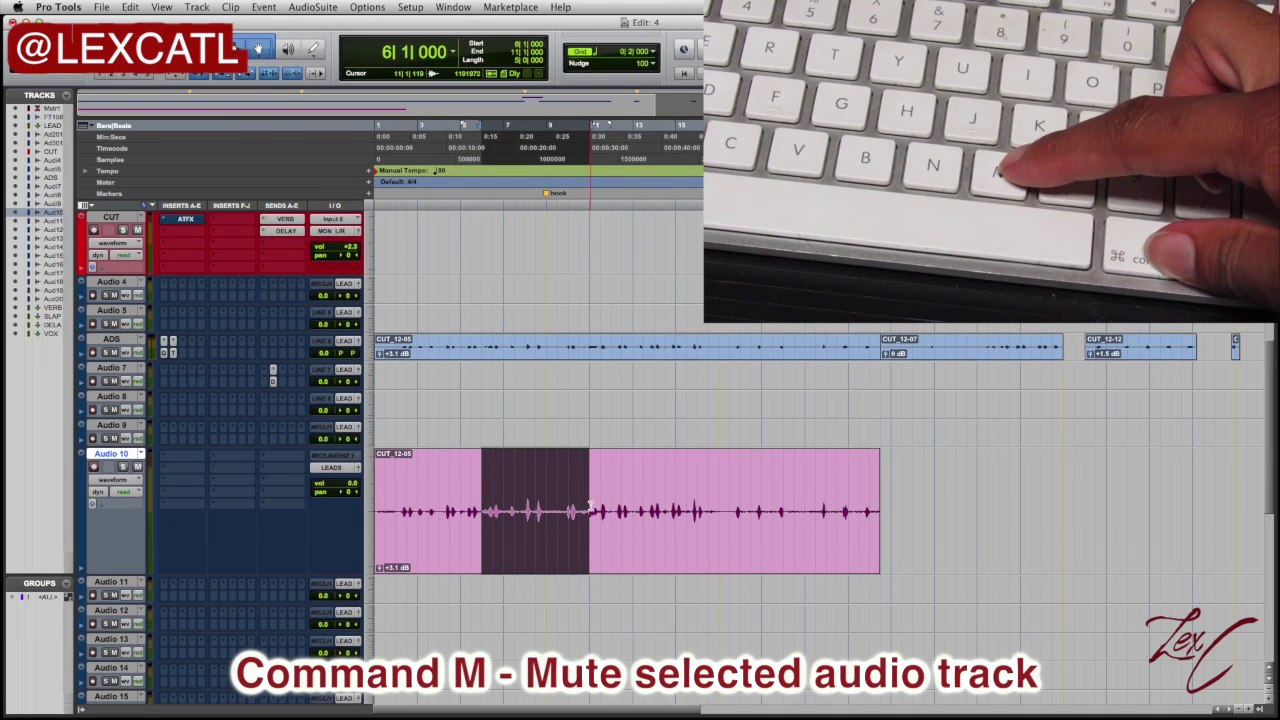
pyautogui.press('super+m')
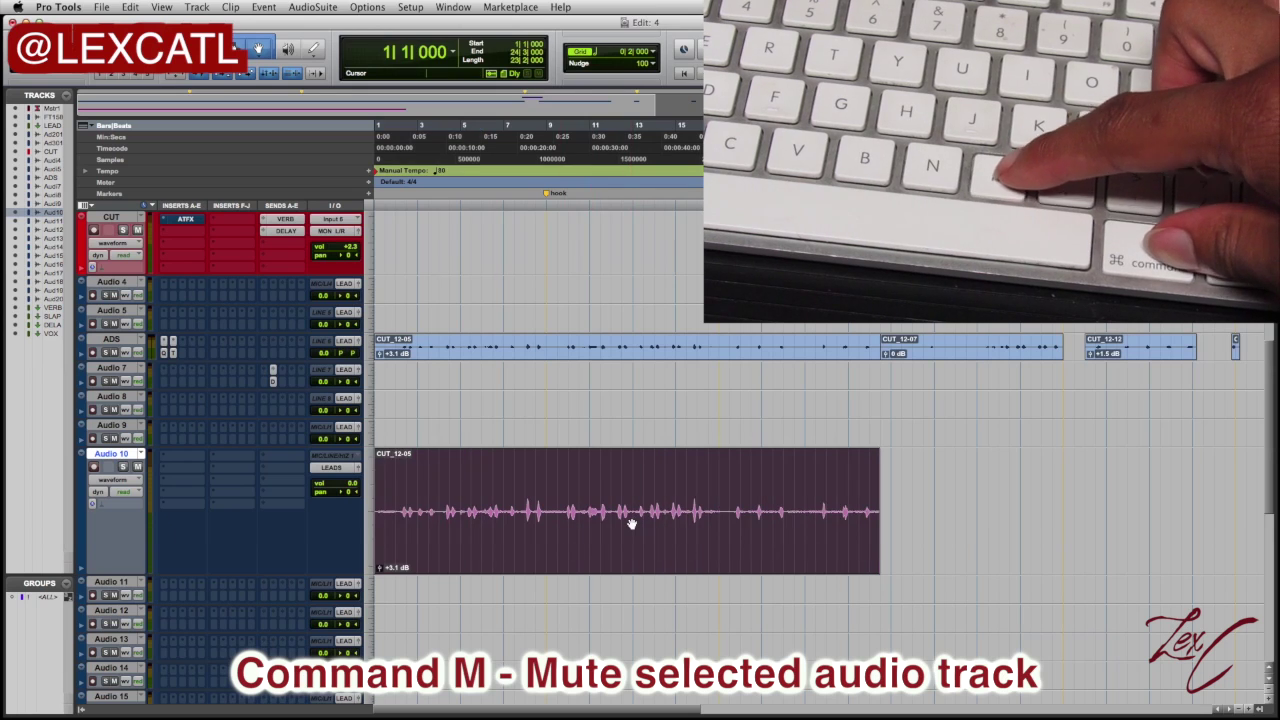
pyautogui.press('super+m')
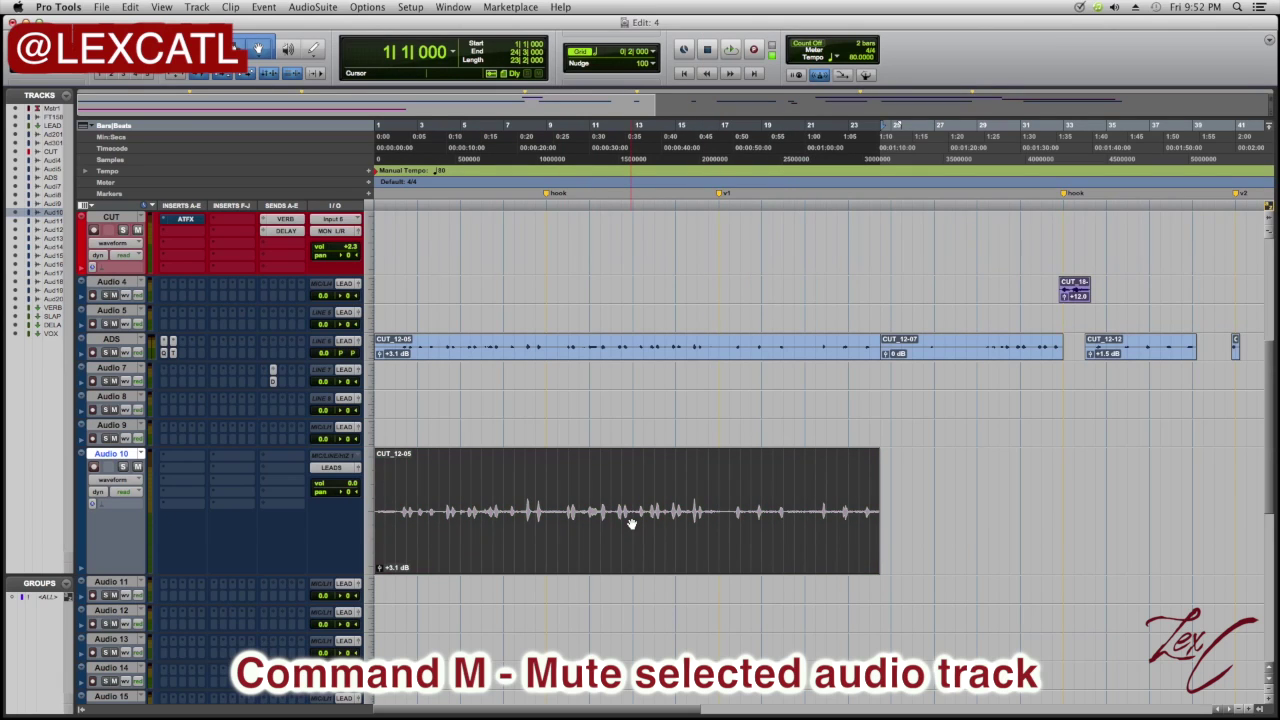
pyautogui.press('super+m')
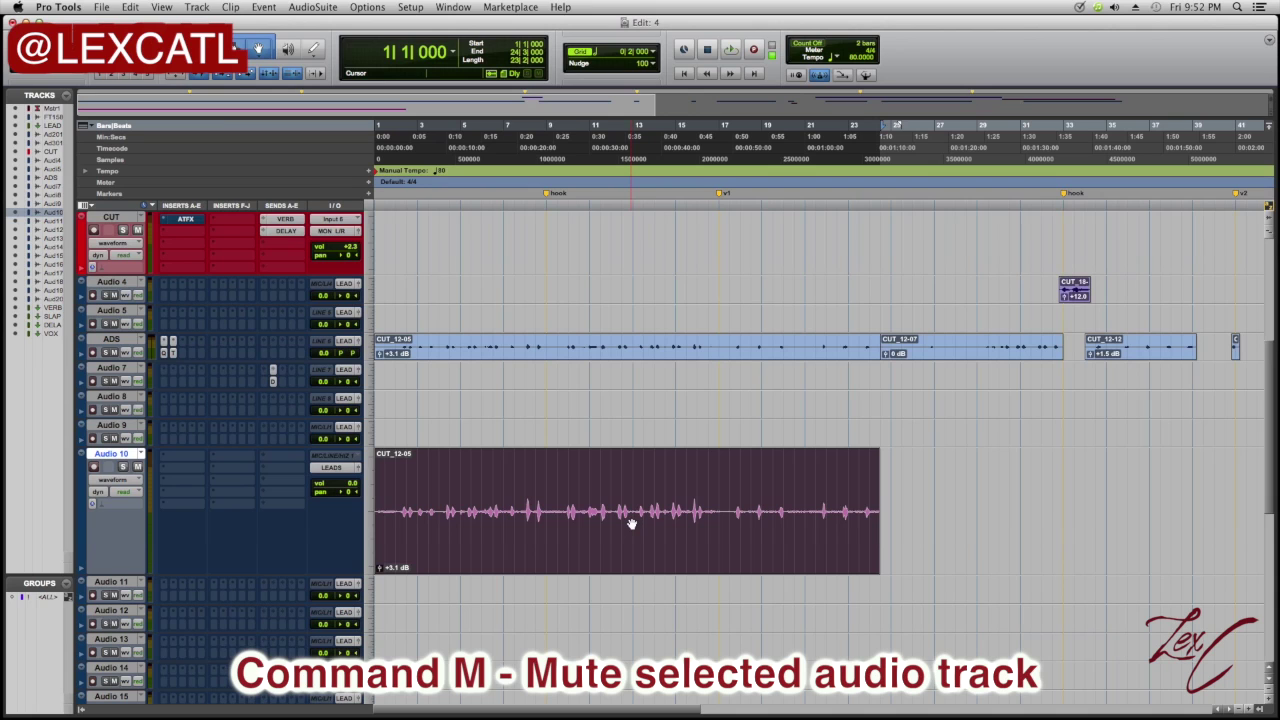
# Trim the Audio 10 clip to the selection from 7|3 to 12|3, and undo the trim.
pyautogui.moveTo(506, 489); pyautogui.dragTo(588, 503)
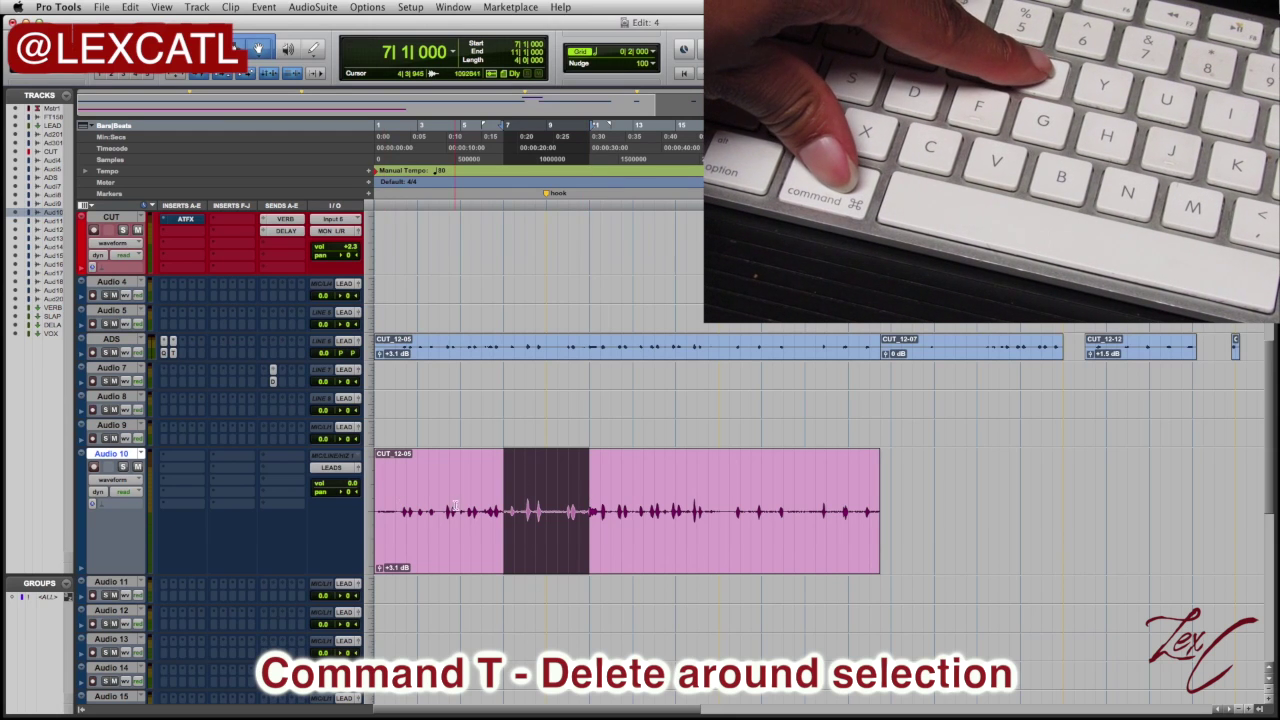
pyautogui.moveTo(452, 507); pyautogui.dragTo(621, 500)
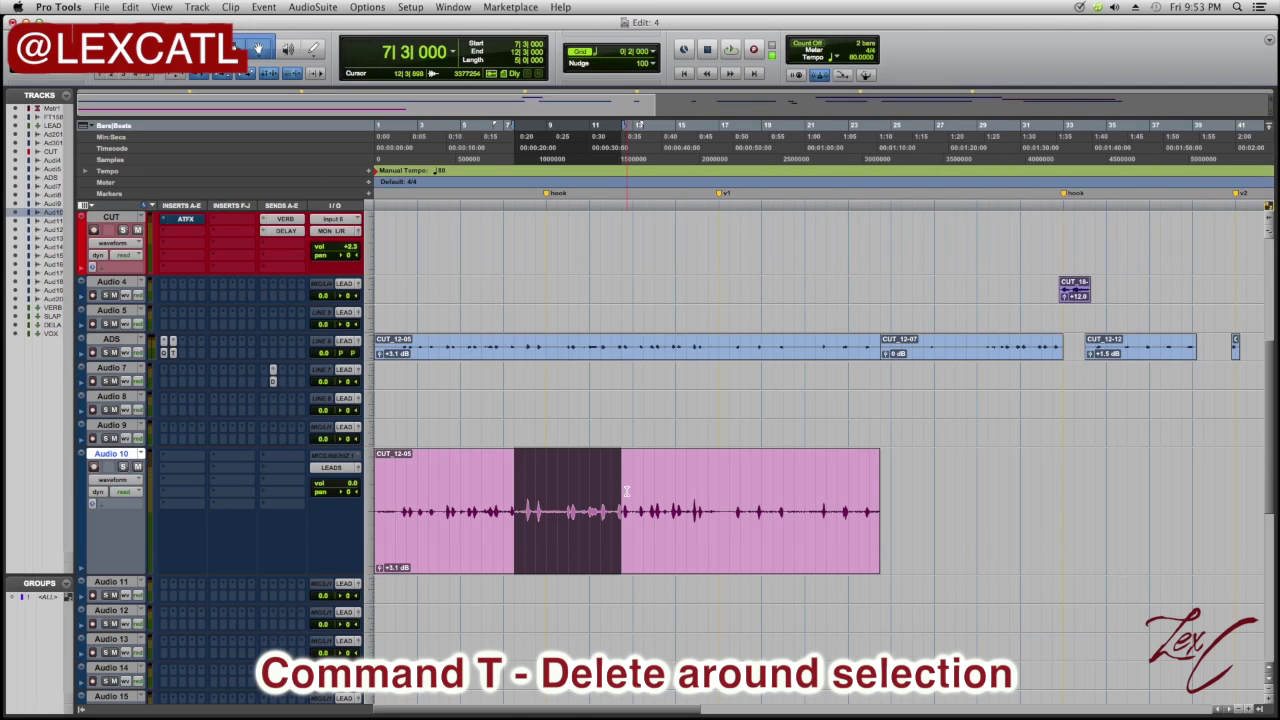
pyautogui.press('super+t')
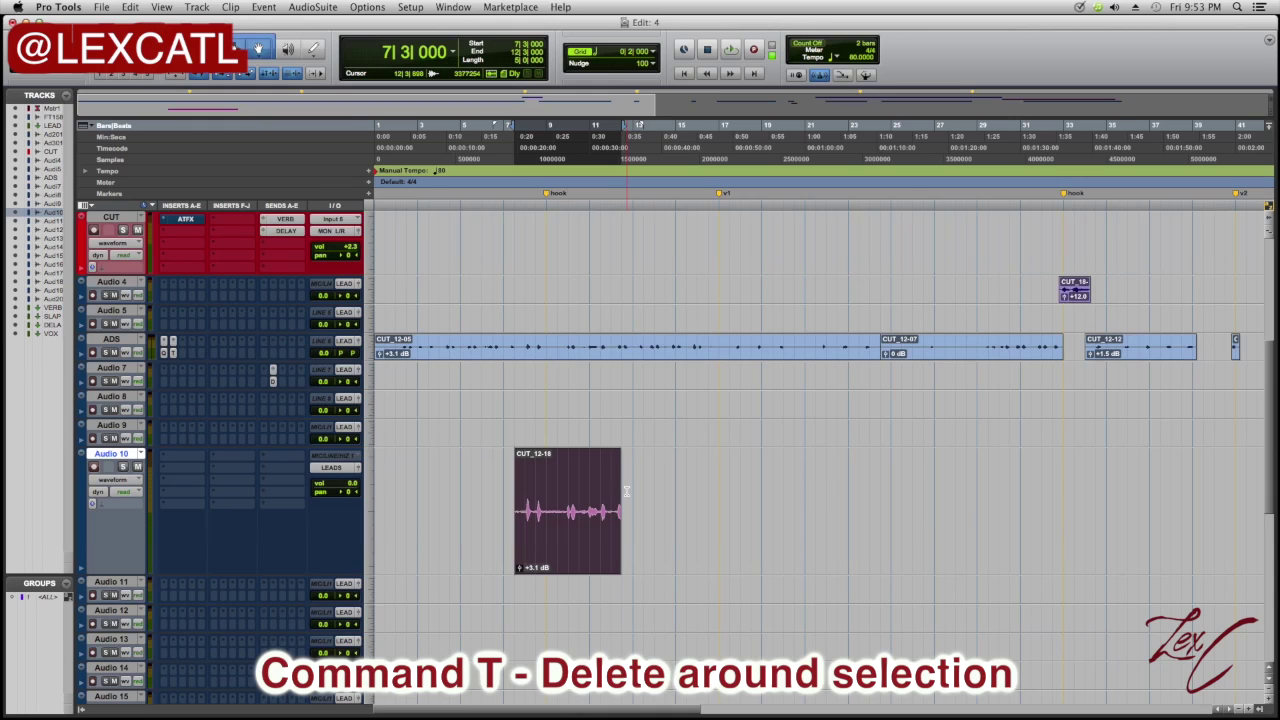
pyautogui.press('super+z')
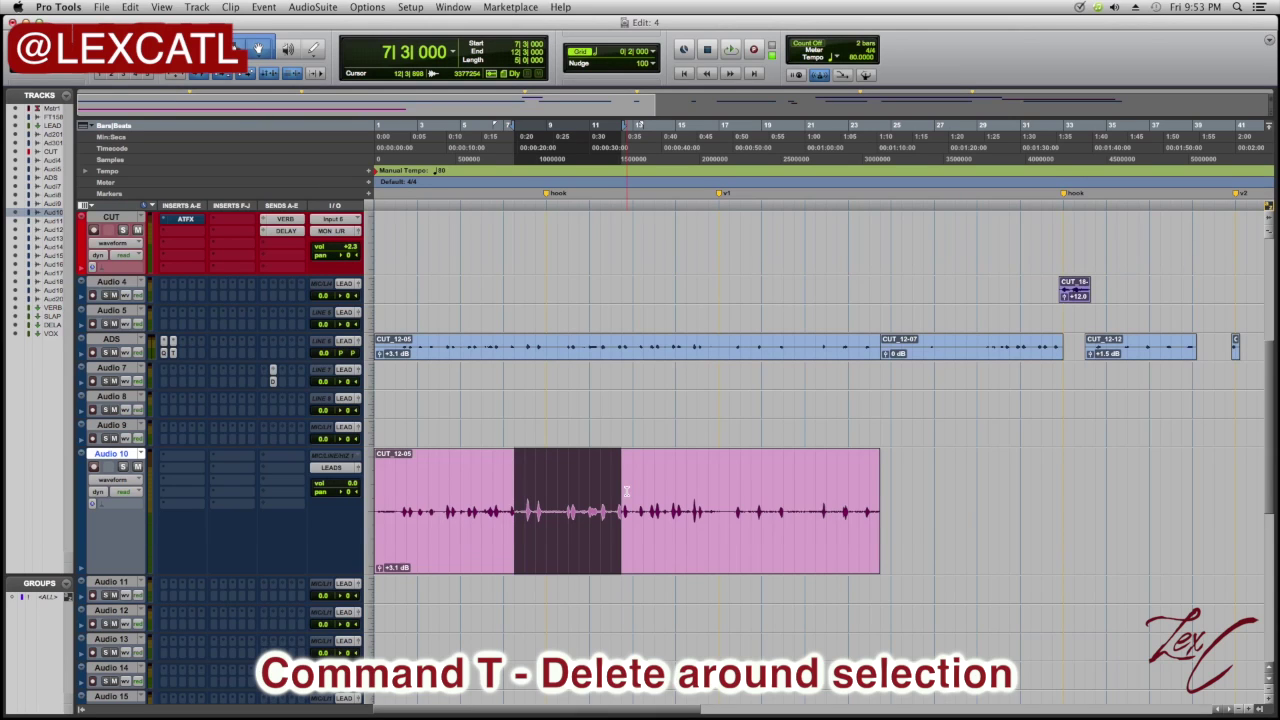
# Trim the Audio 10 clip to the selection from 9|1 to 13|3, and undo the trim.
pyautogui.click(694, 477)
pyautogui.moveTo(675, 480); pyautogui.dragTo(771, 486)
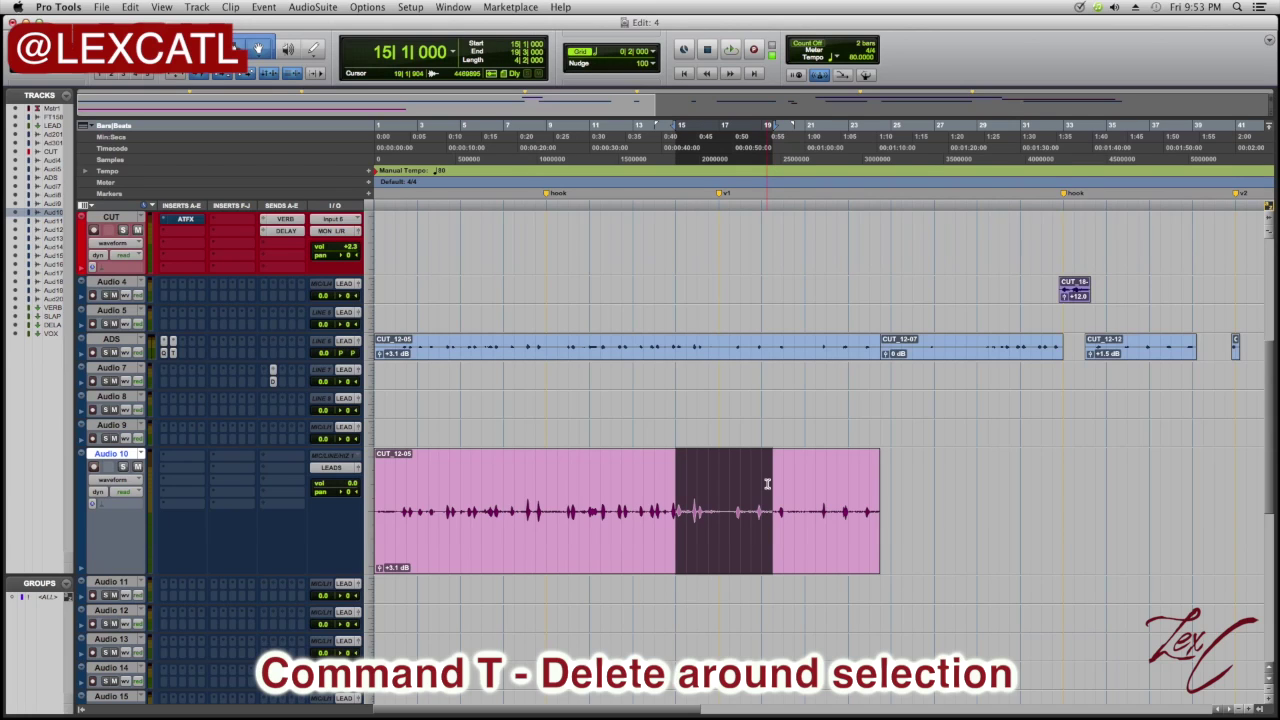
pyautogui.moveTo(546, 489); pyautogui.dragTo(643, 489)
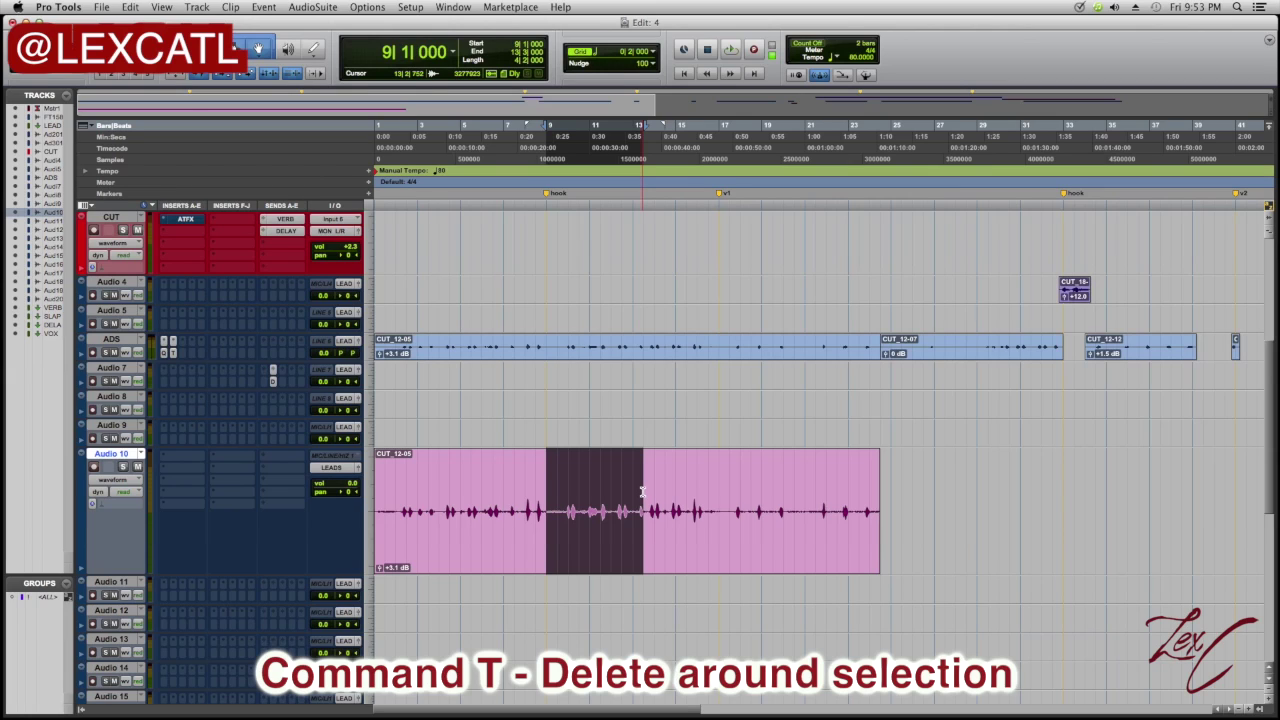
pyautogui.press('super+t')
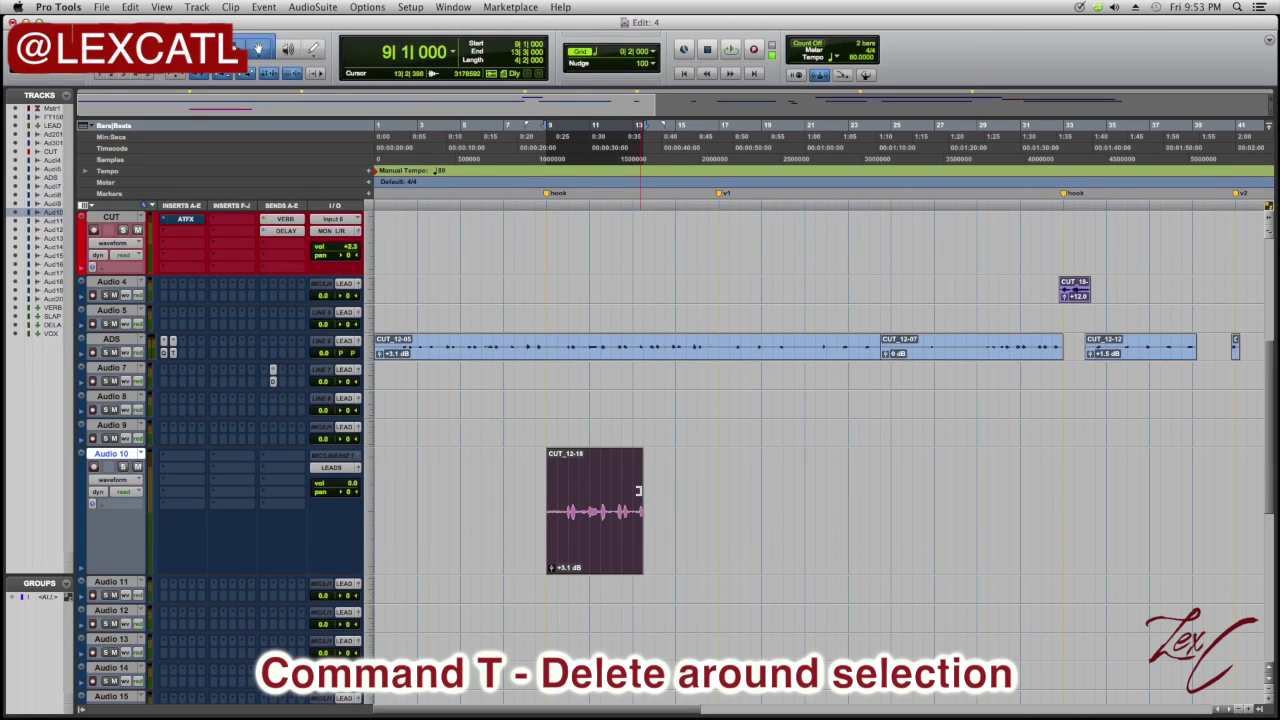
pyautogui.press('super+z')
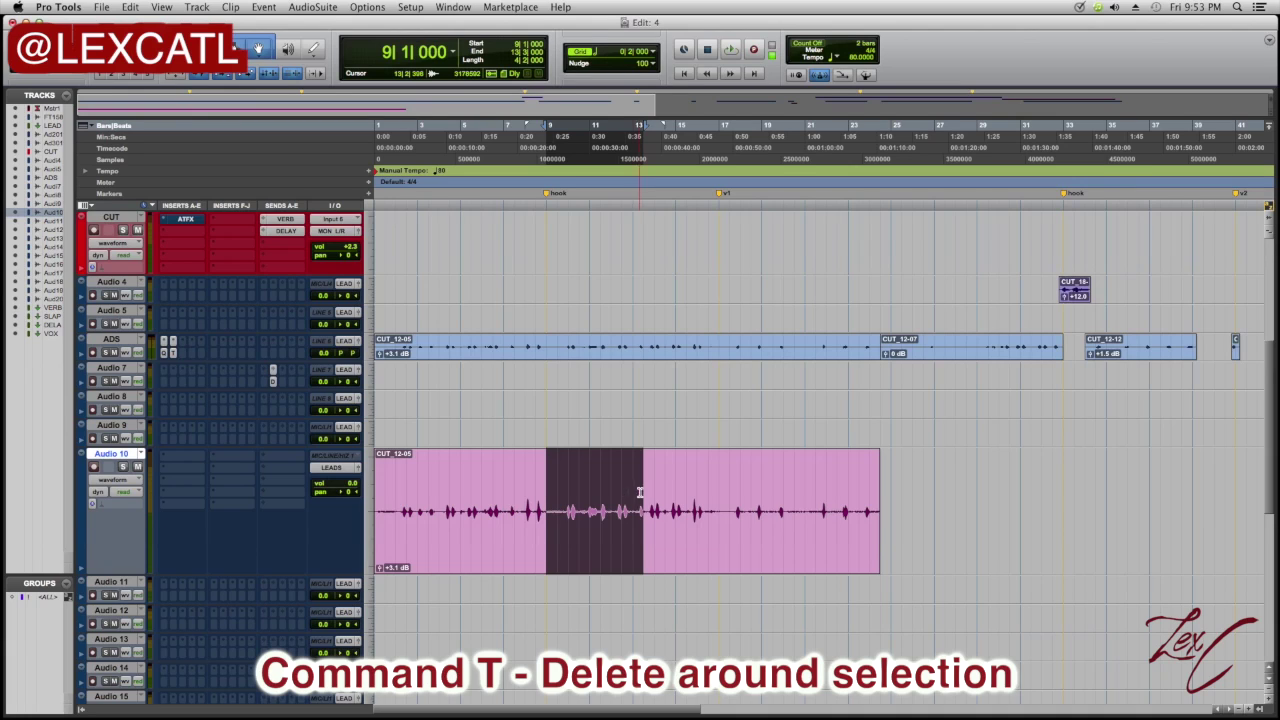
# Place the edit cursor at 9|3 on Audio 10 and trim away everything before it in the clip.
pyautogui.click(516, 505)
pyautogui.click(557, 494)
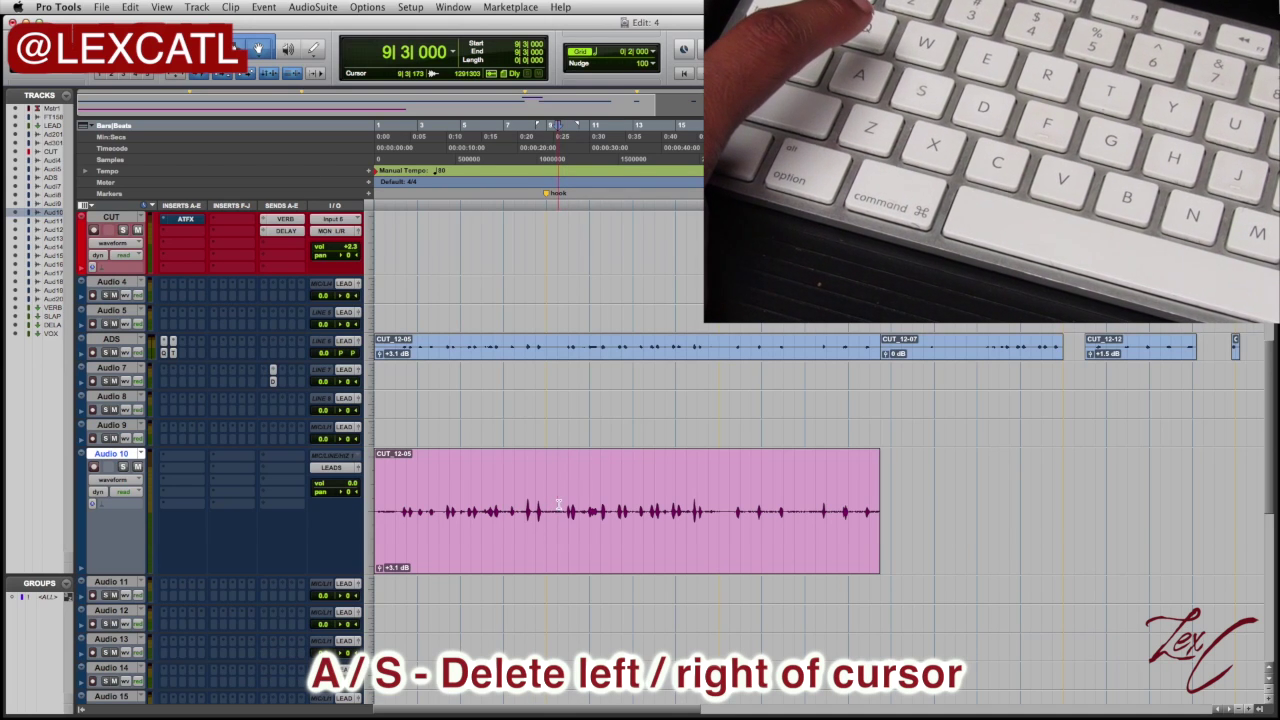
pyautogui.click(575, 497)
pyautogui.click(589, 495)
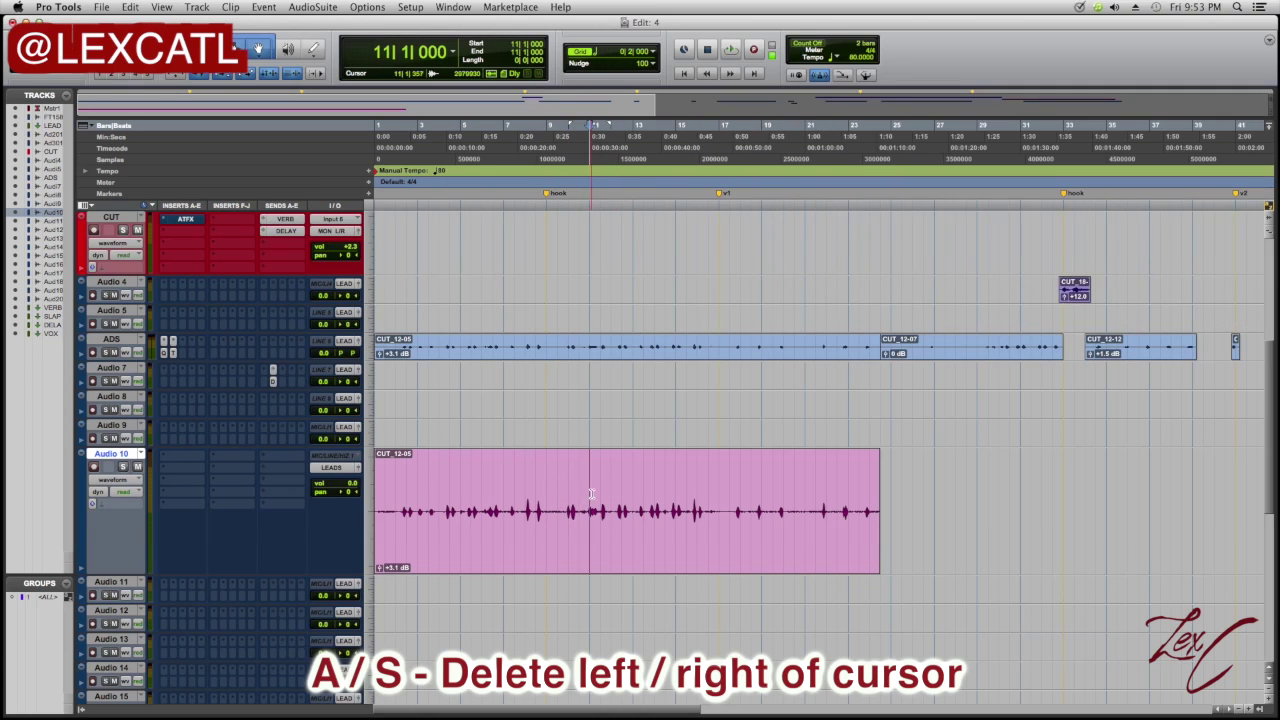
pyautogui.click(561, 479)
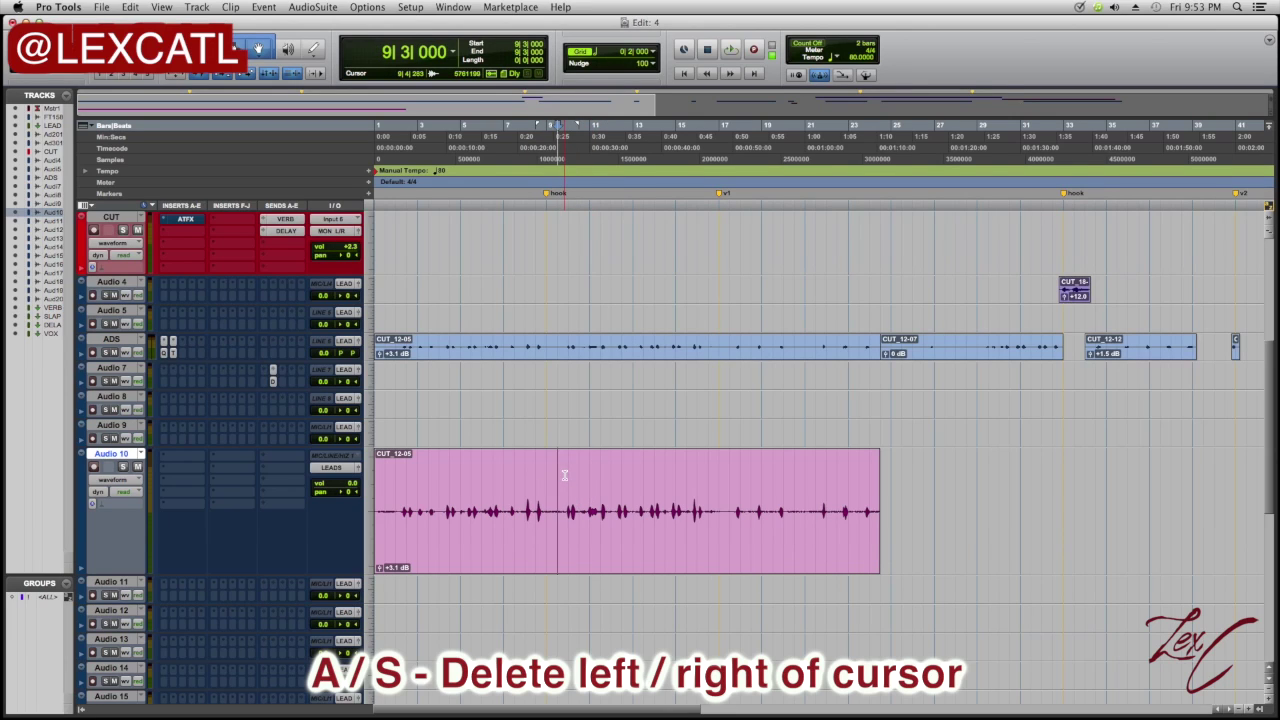
pyautogui.press('a')
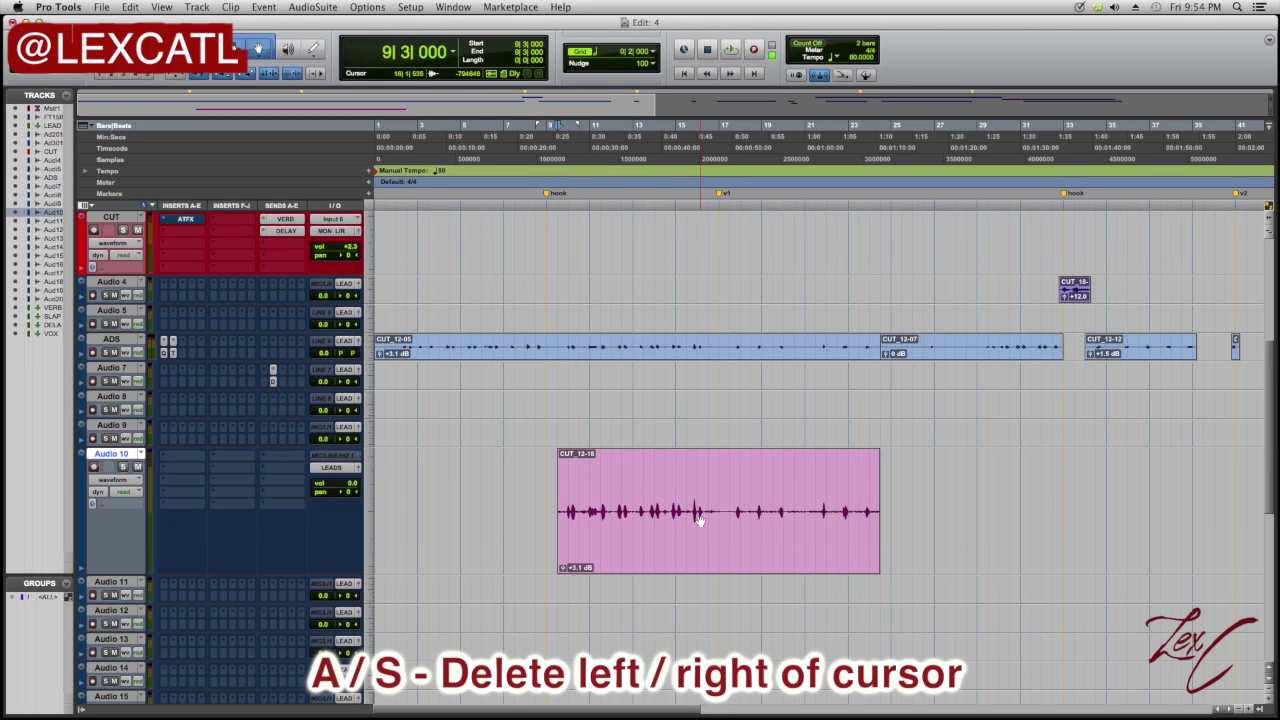
# Trim the end of the Audio 10 clip back to 17|3 and further back to 15|3.
pyautogui.click(729, 473)
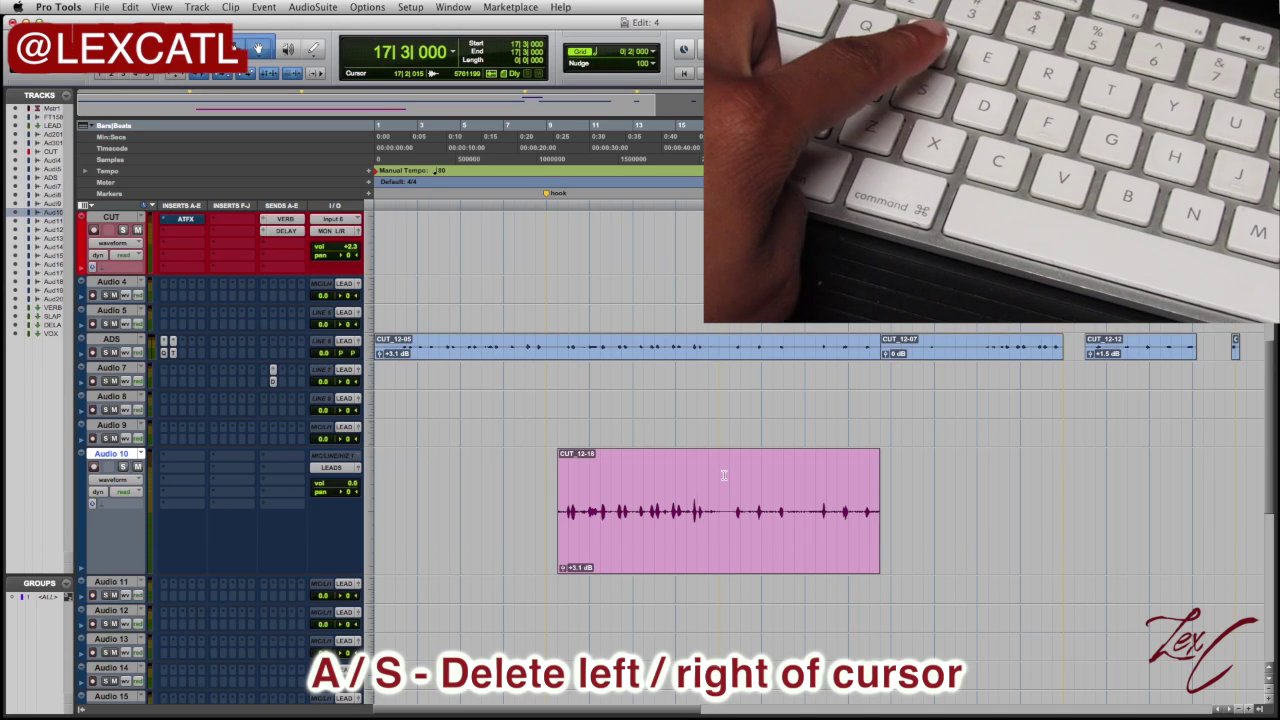
pyautogui.press('s')
pyautogui.click(688, 480)
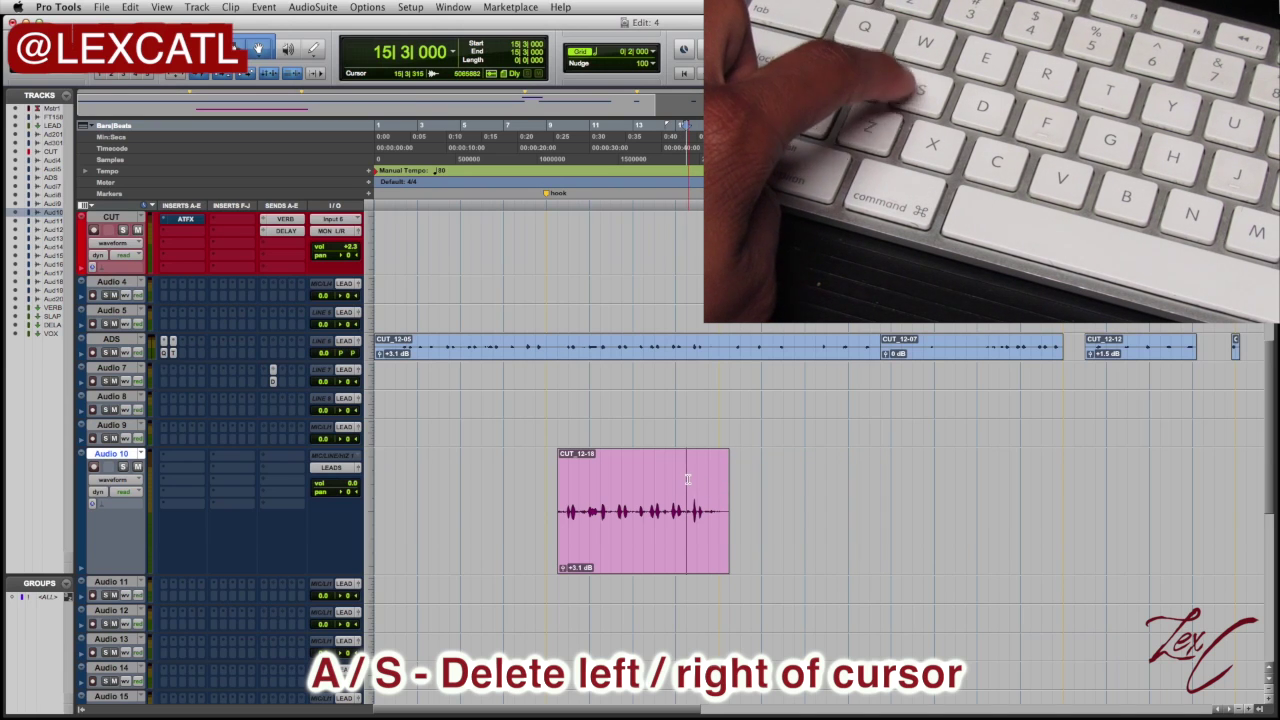
pyautogui.press('s')
# Trim the start of the Audio 10 clip to 12|1, and undo all the start and end trims to restore the full clip.
pyautogui.click(613, 482)
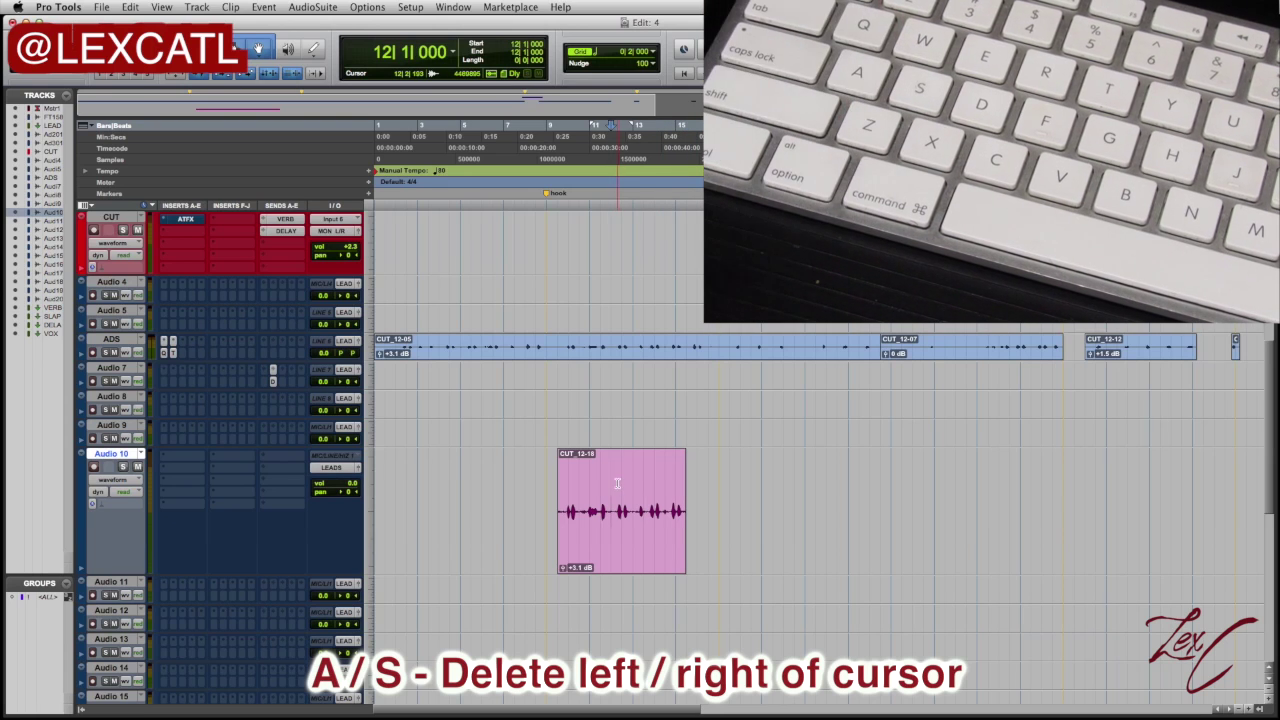
pyautogui.press('a')
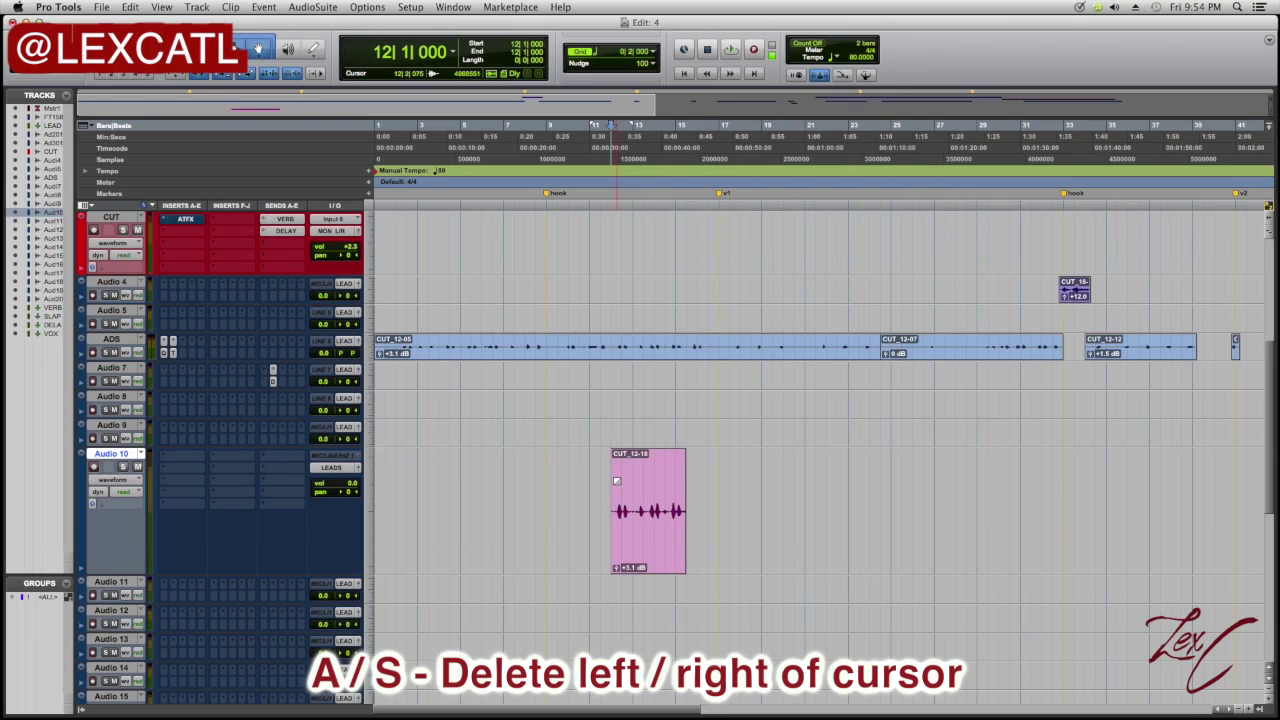
pyautogui.press('super+z')
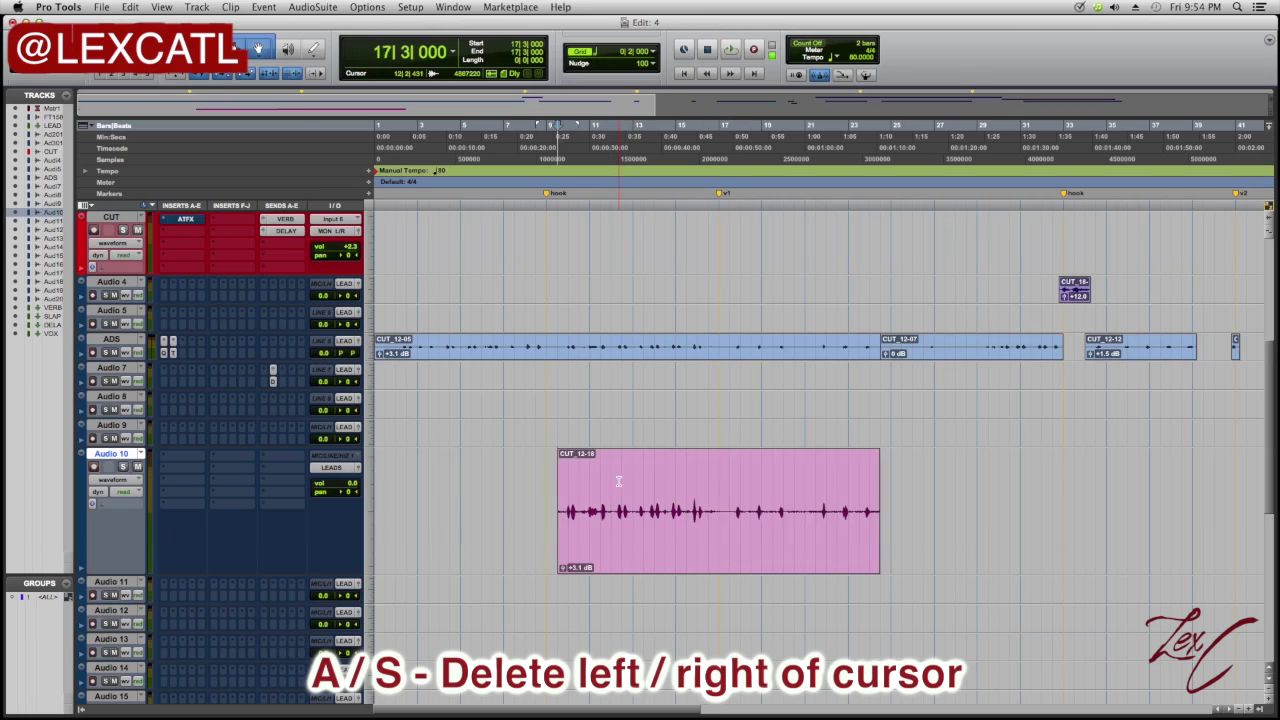
pyautogui.press('super+z')
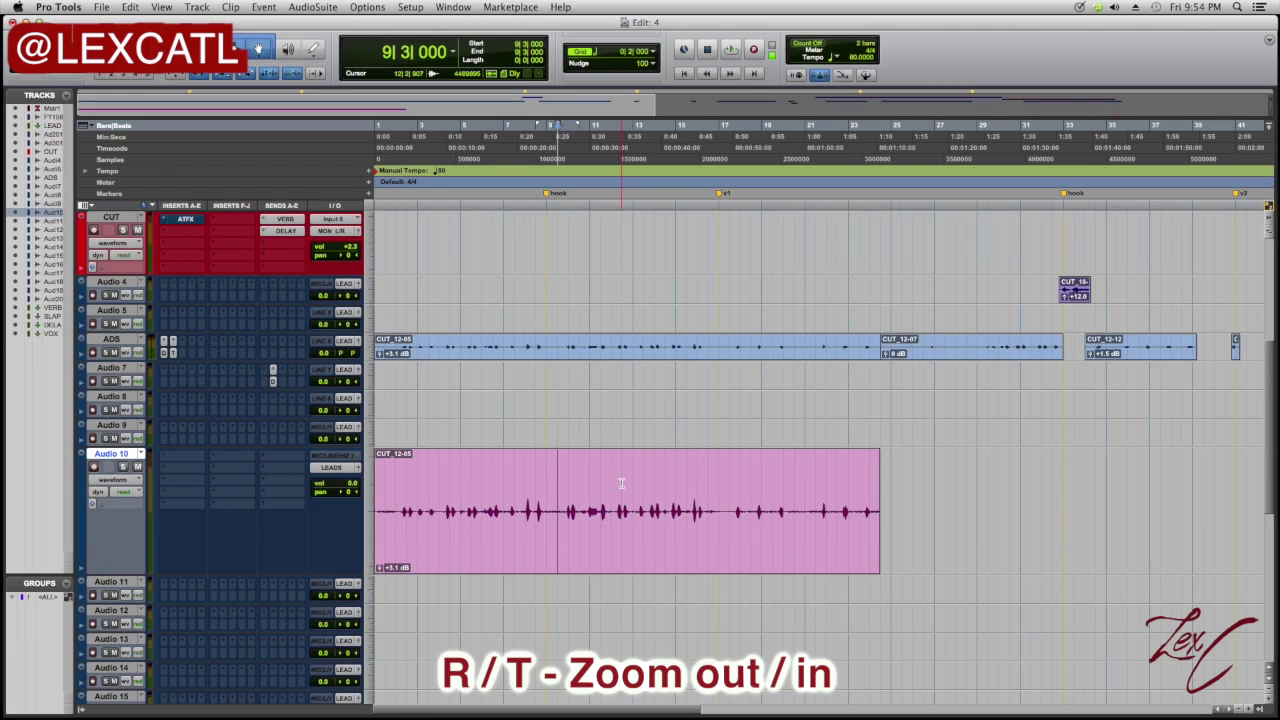
# Select the section from 6|1 to 10|3 on Audio 10 and zoom in on the timeline.
pyautogui.moveTo(515, 506); pyautogui.dragTo(589, 506)
pyautogui.click(493, 495)
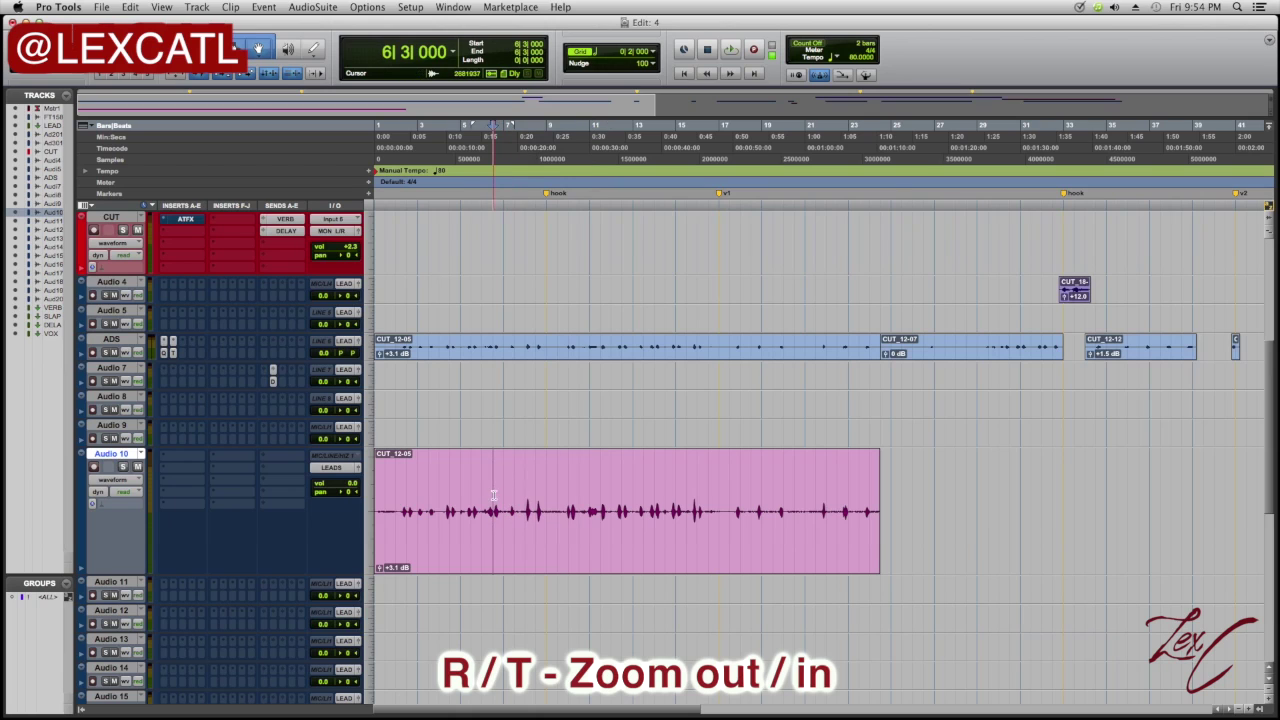
pyautogui.moveTo(482, 497); pyautogui.dragTo(578, 497)
pyautogui.press('t')
pyautogui.press('t')
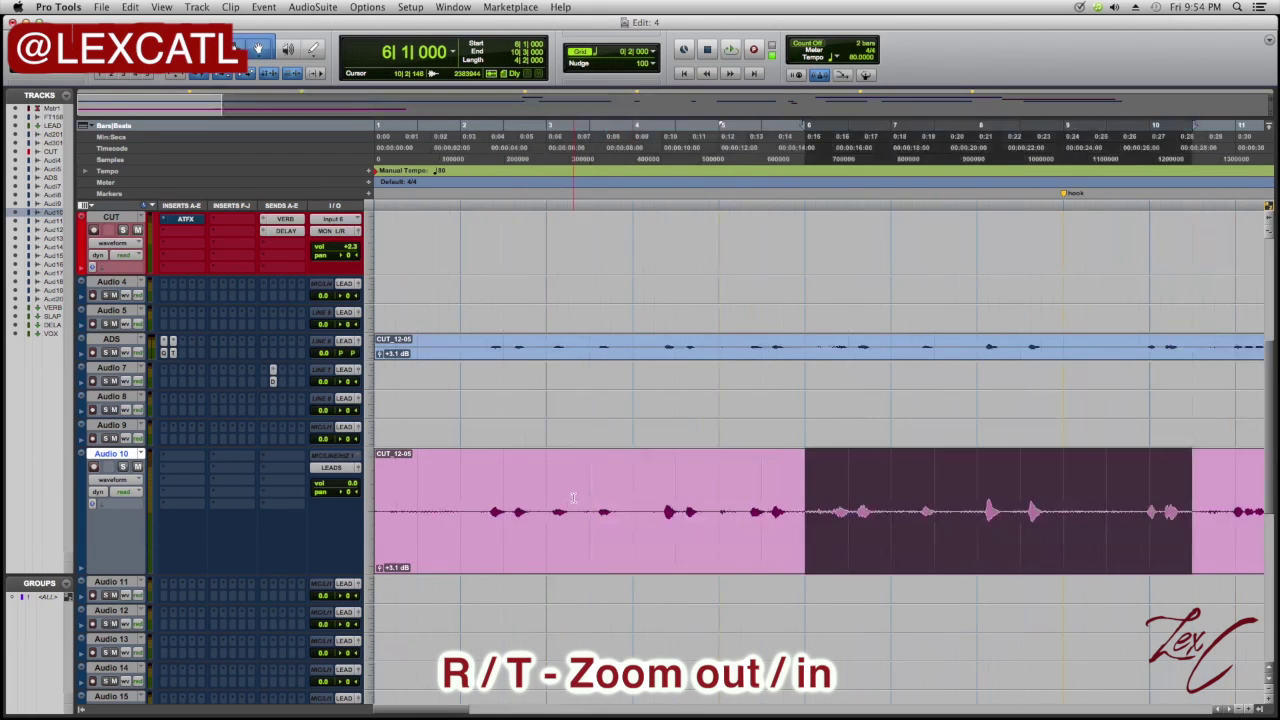
pyautogui.press('t')
# Zoom the timeline far out to view the session's clips, zoom in closely on the Audio 10 waveform, and zoom partly back out.
pyautogui.press('r')
pyautogui.press('r')
pyautogui.press('r')
pyautogui.press('r')
pyautogui.press('r')
pyautogui.press('r')
pyautogui.press('r')
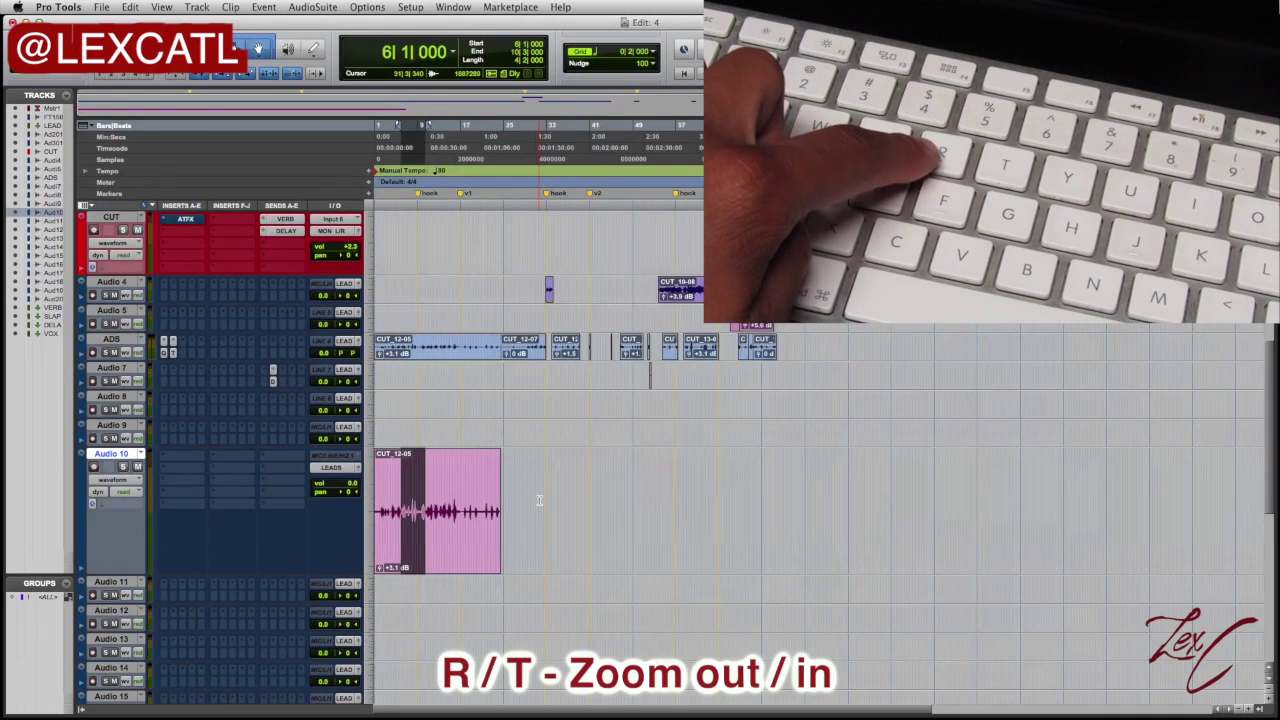
pyautogui.press('t')
pyautogui.press('t')
pyautogui.press('t')
pyautogui.press('t')
pyautogui.press('t')
pyautogui.press('t')
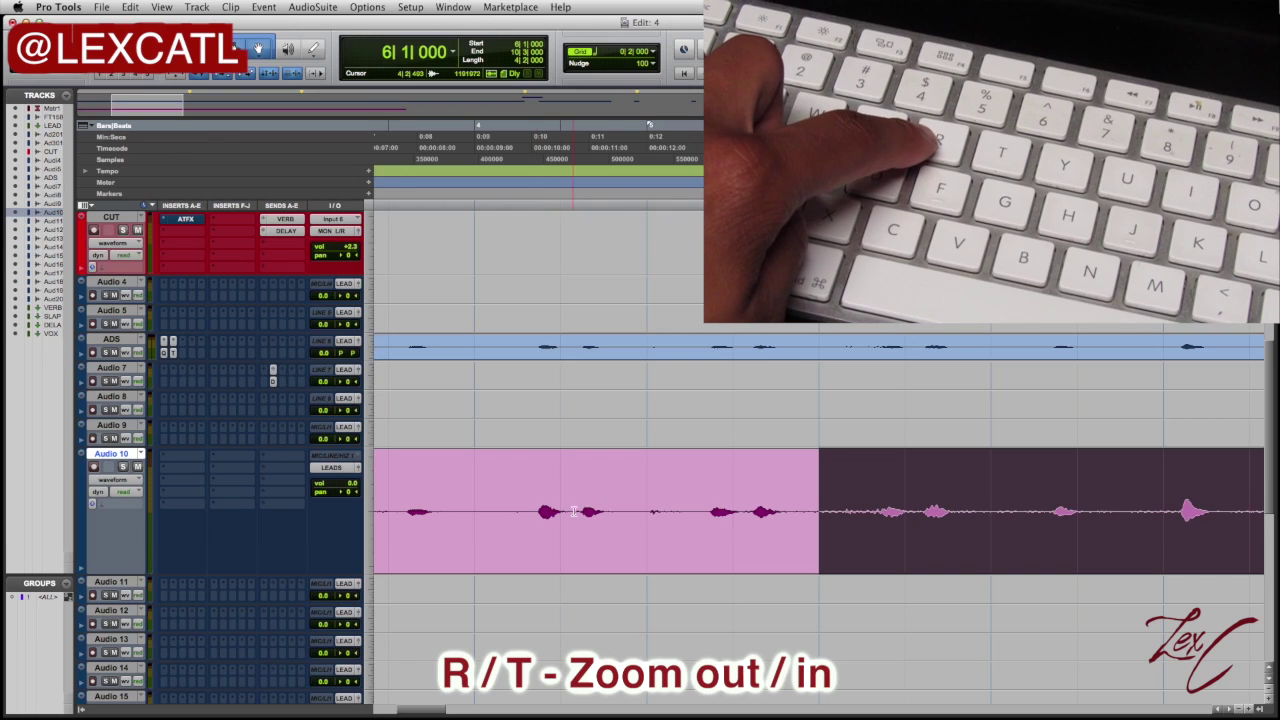
pyautogui.press('r')
pyautogui.press('r')
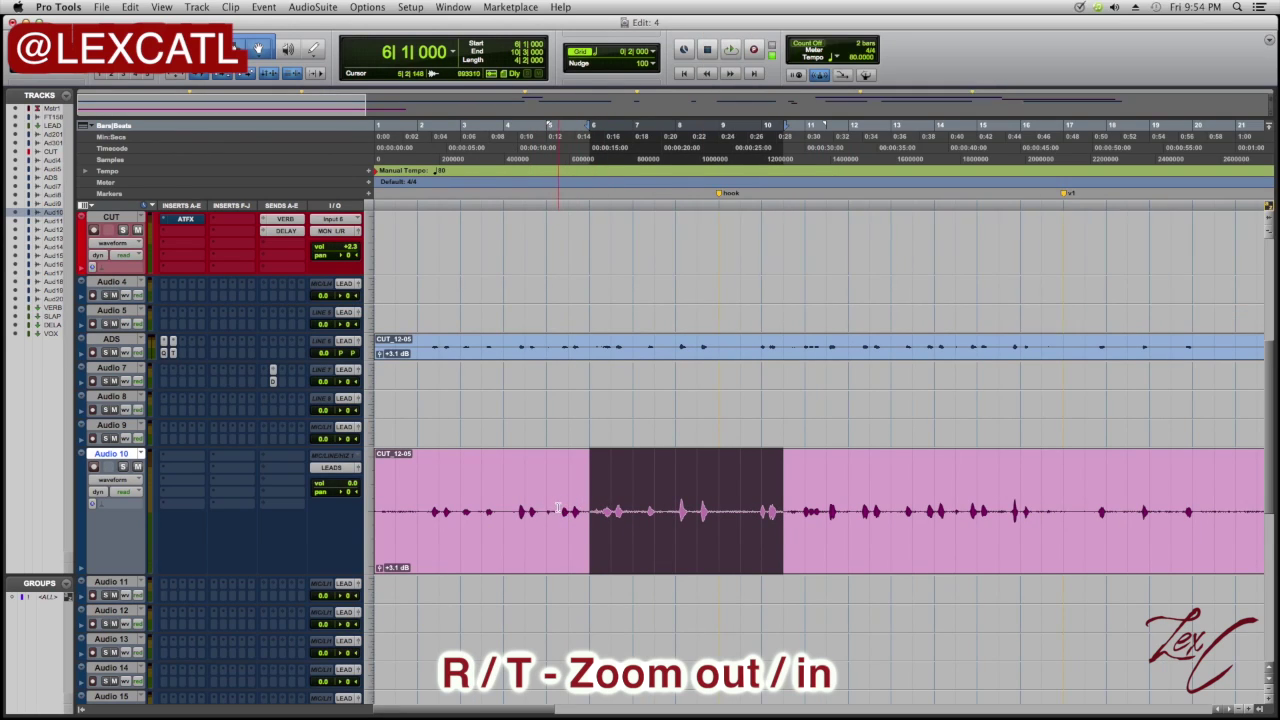
# Place the edit cursor at 5|1|000 on the Audio 10 clip and zoom in closely on the waveform there.
pyautogui.moveTo(570, 503); pyautogui.dragTo(586, 502)
pyautogui.click(541, 496)
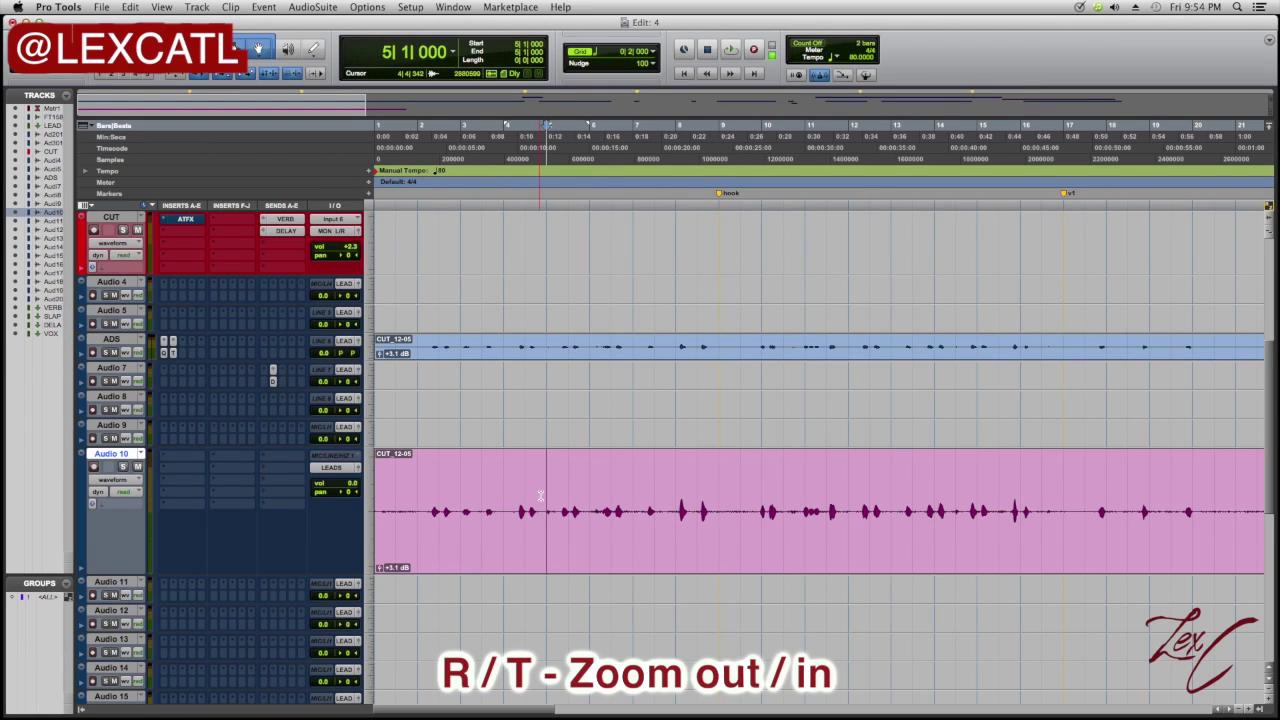
pyautogui.moveTo(571, 508); pyautogui.dragTo(645, 512)
pyautogui.click(557, 500)
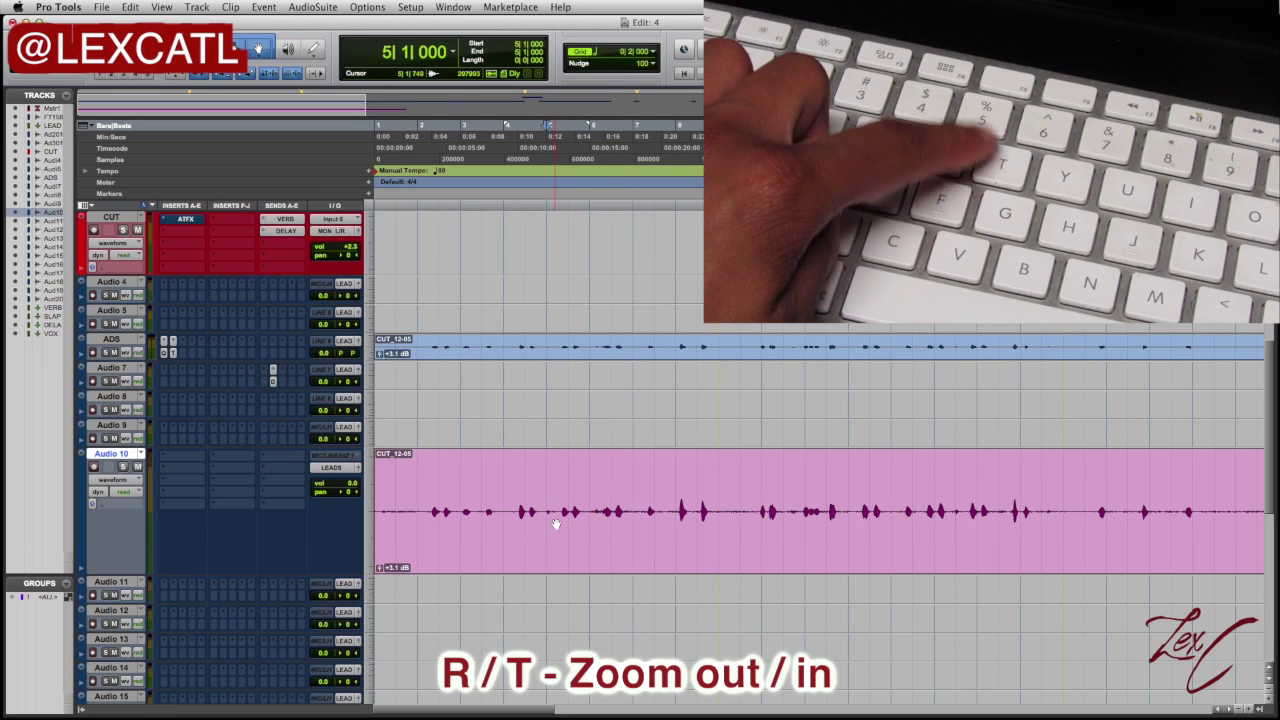
pyautogui.press('t')
pyautogui.press('t')
pyautogui.press('t')
pyautogui.press('t')
pyautogui.press('t')
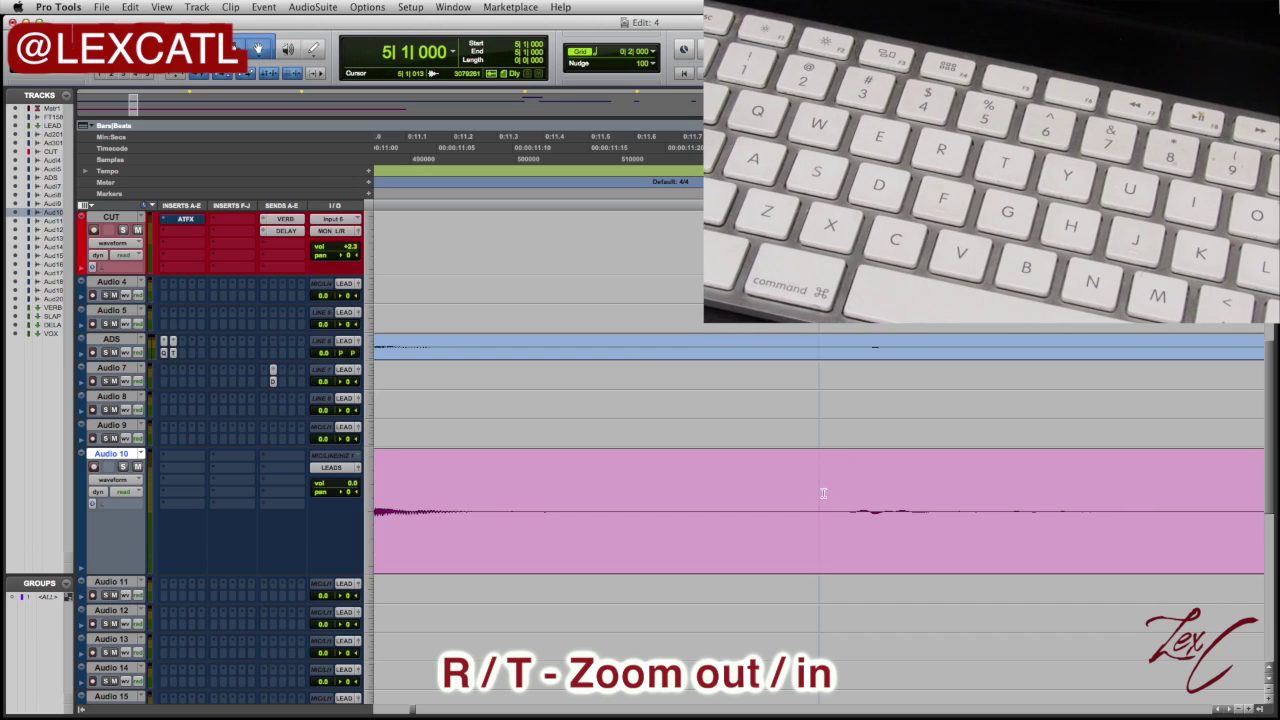
# Select the short section from 5|1|015 to 5|1|701 on Audio 10 and zoom the timeline out to show the whole clip.
pyautogui.click(823, 487)
pyautogui.moveTo(823, 487); pyautogui.dragTo(1057, 493)
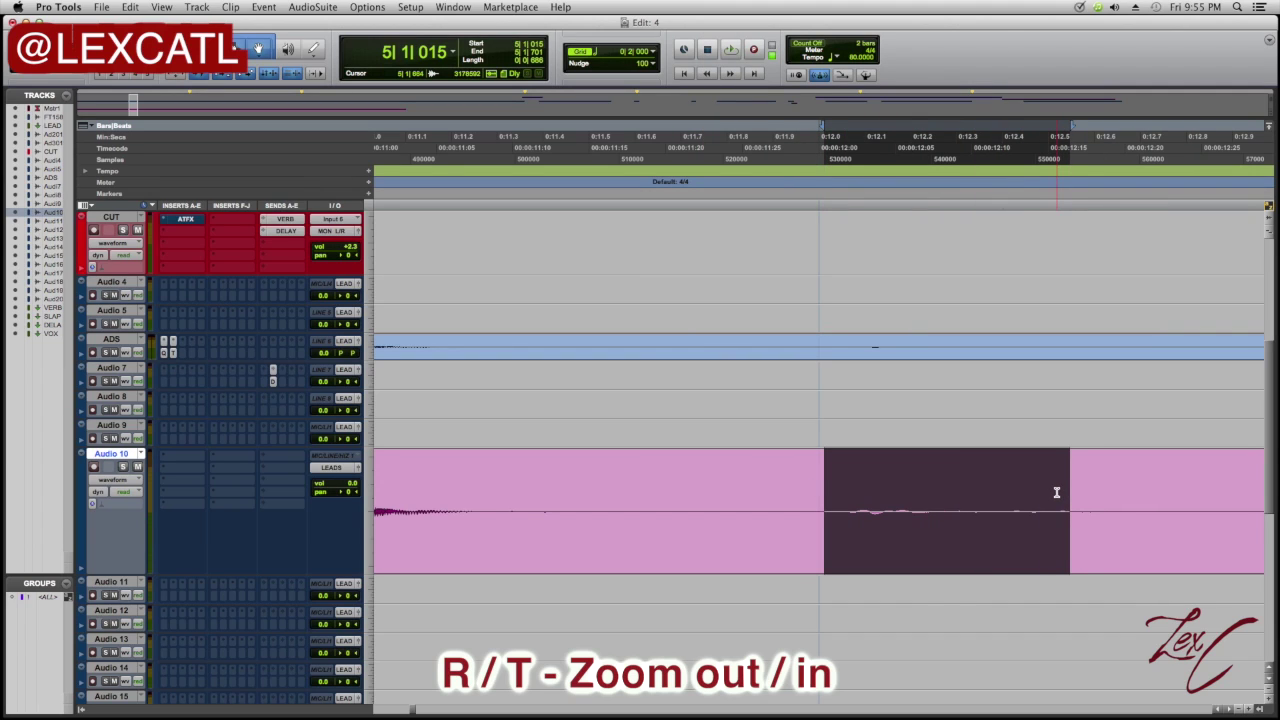
pyautogui.press('r')
pyautogui.press('r')
pyautogui.press('r')
pyautogui.press('r')
pyautogui.press('r')
pyautogui.press('r')
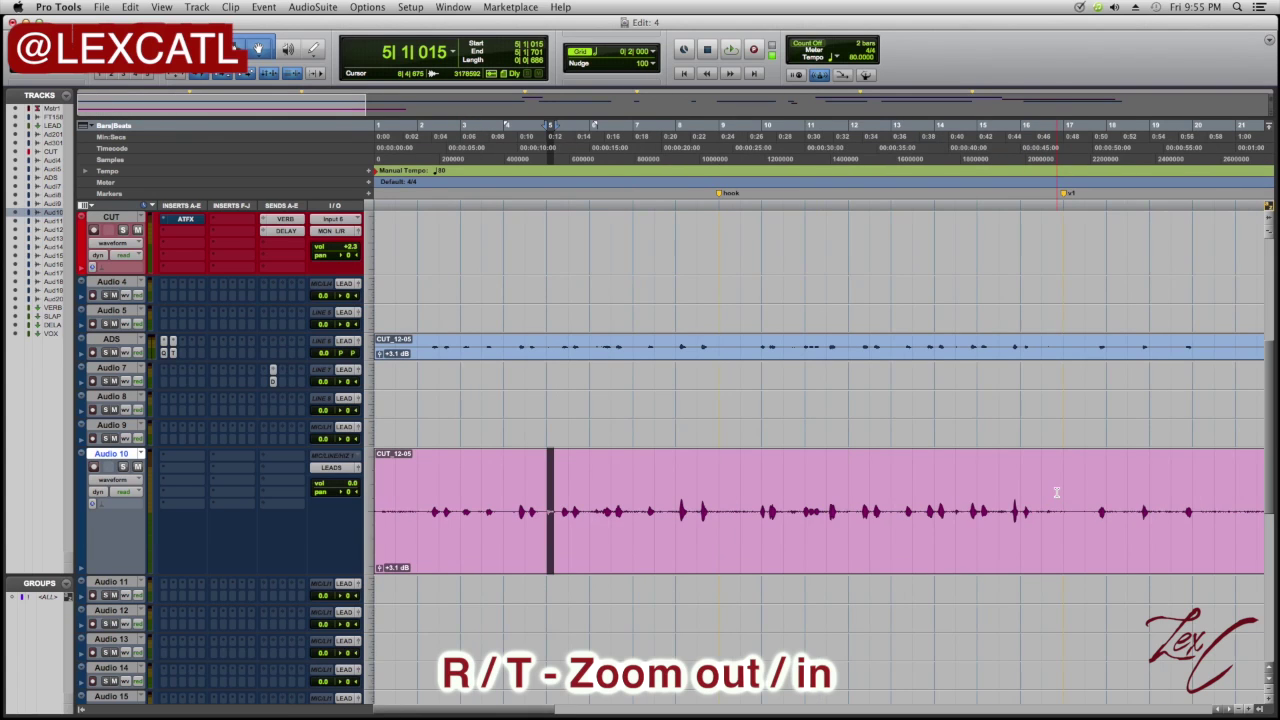
pyautogui.press('r')
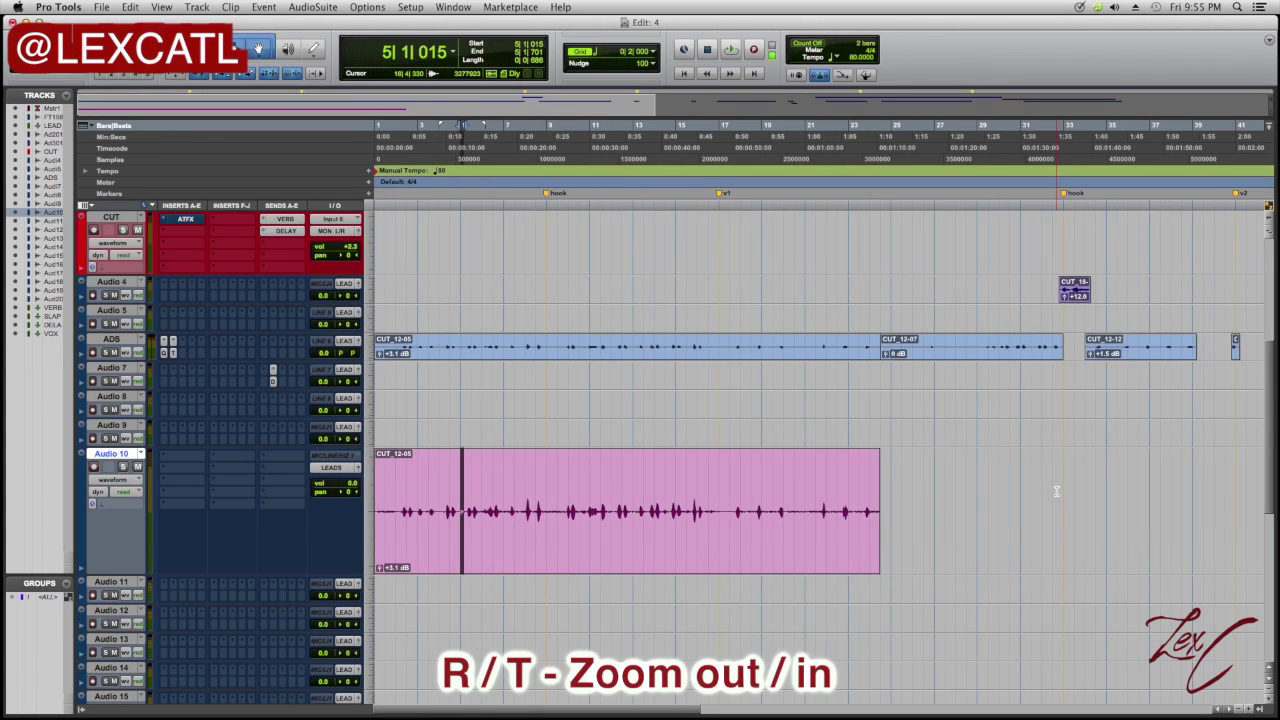